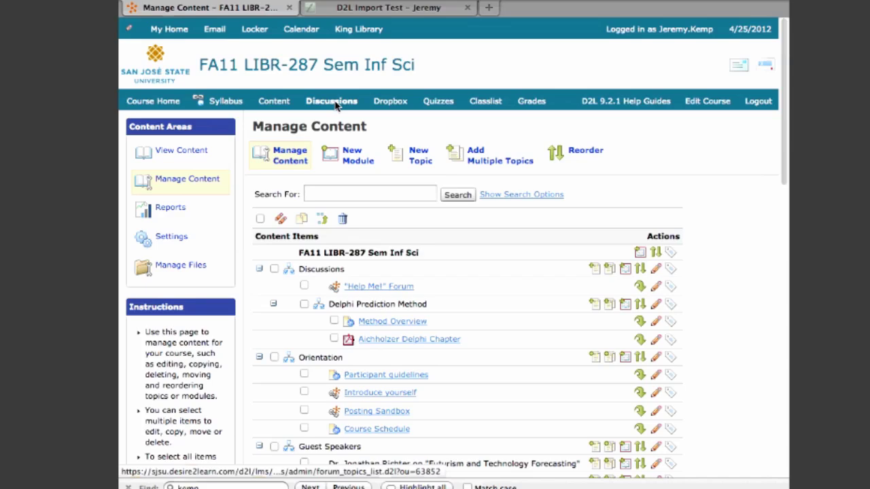
Look over the FA11 LIBR-287 course content items and open the "Help Me!" Forum from the Discussions module
scroll(480, 272, "down", 1)
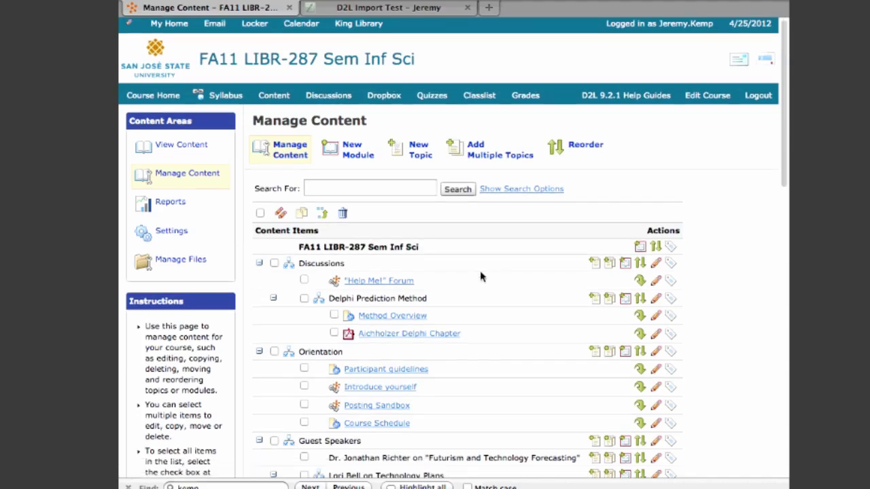
scroll(480, 275, "down", 5)
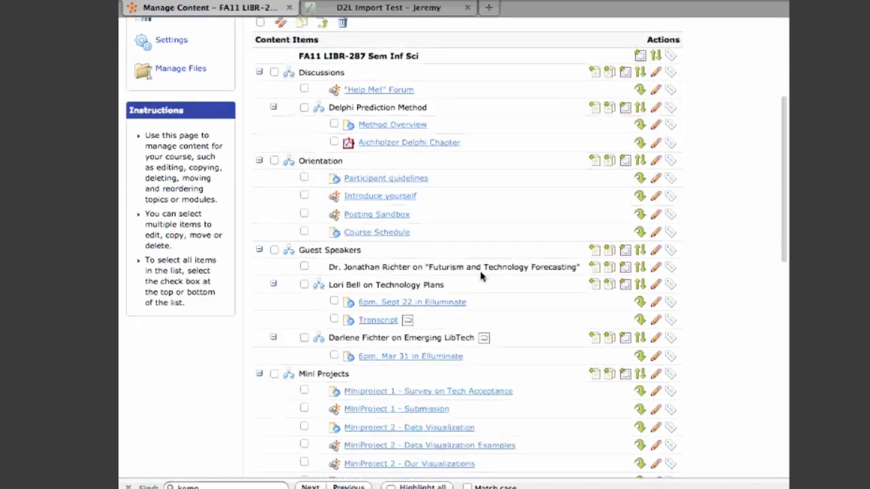
scroll(479, 271, "up", 2)
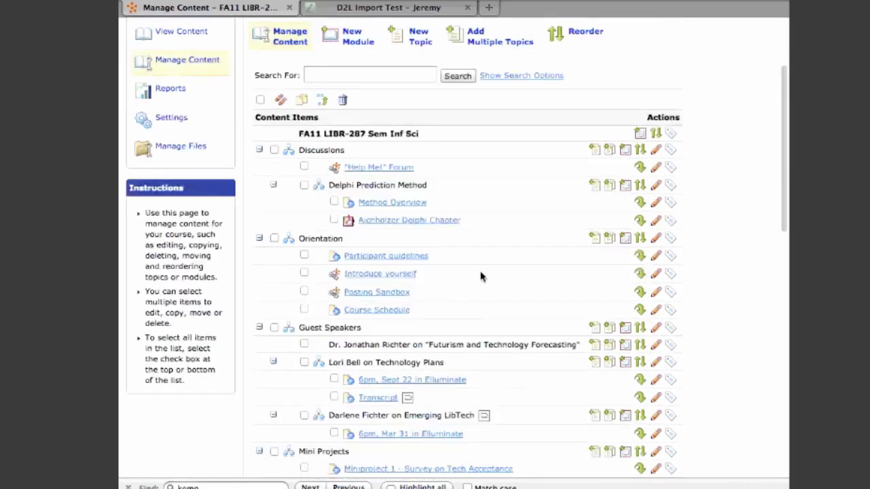
scroll(548, 245, "down", 2)
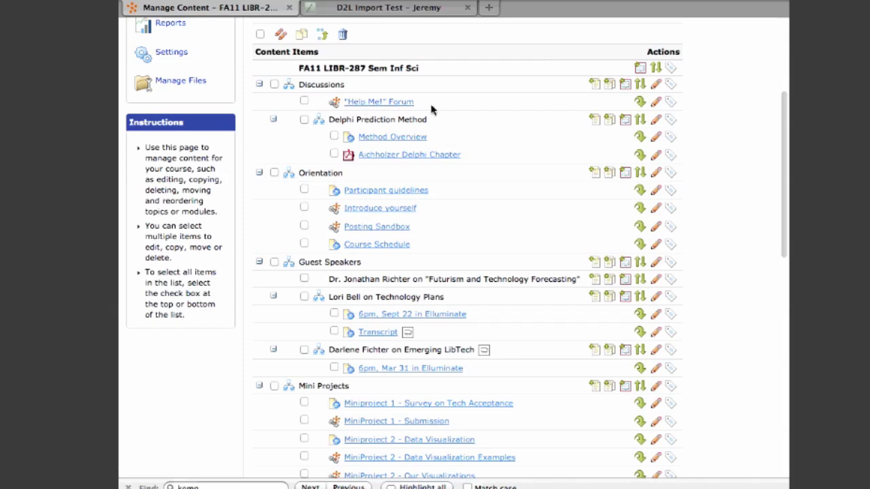
left_click_drag(426, 106, 345, 103)
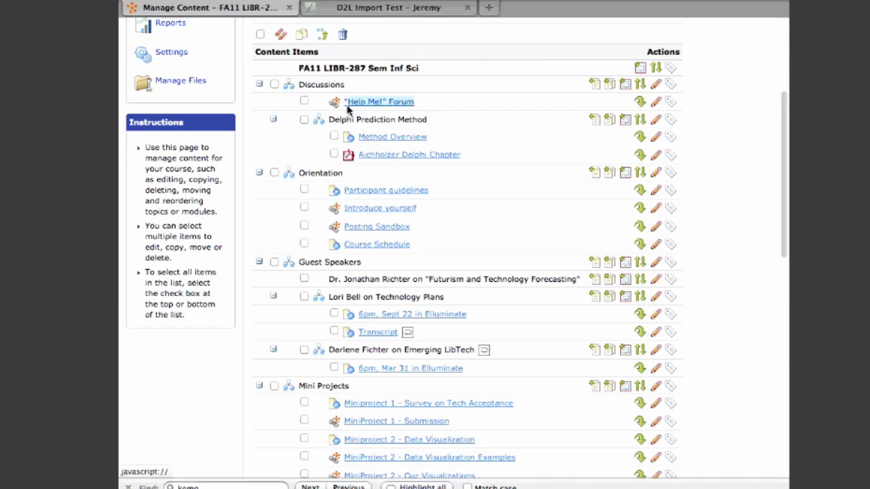
left_click(352, 106)
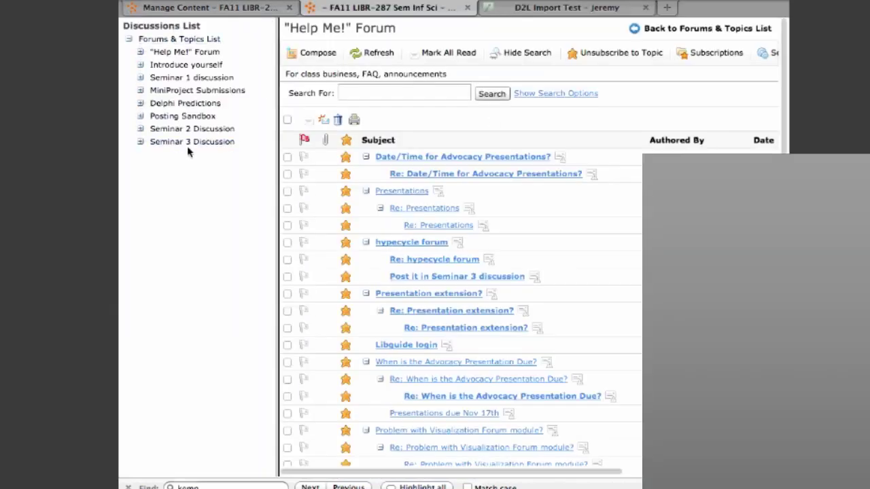
Expand the "Help Me!" Forum in the discussions list, open its topic and look through the message threads
left_click(140, 54)
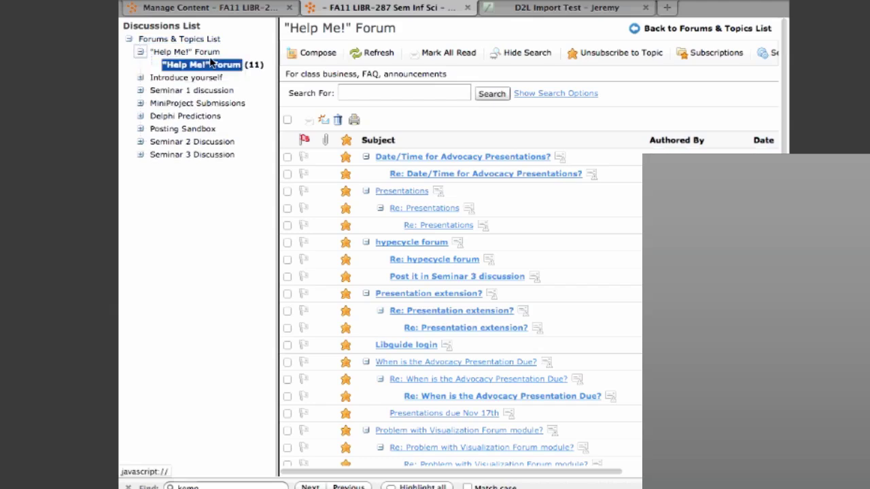
left_click(206, 68)
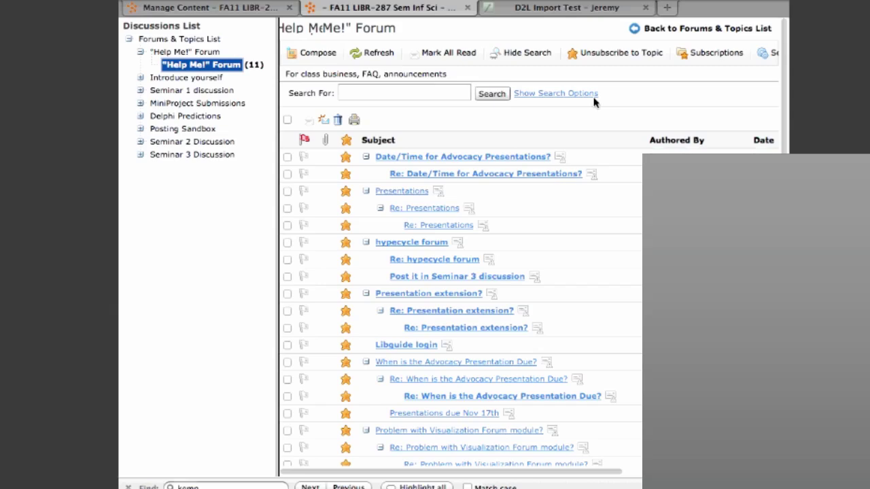
scroll(594, 103, "down", 10)
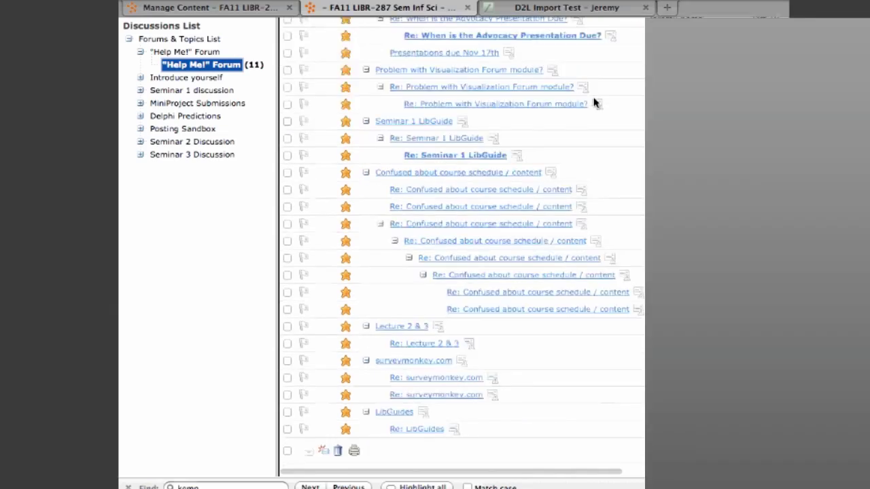
scroll(595, 103, "up", 10)
Open the Introduce yourself forum and its topic, and review the posting instructions and message threads
left_click(204, 79)
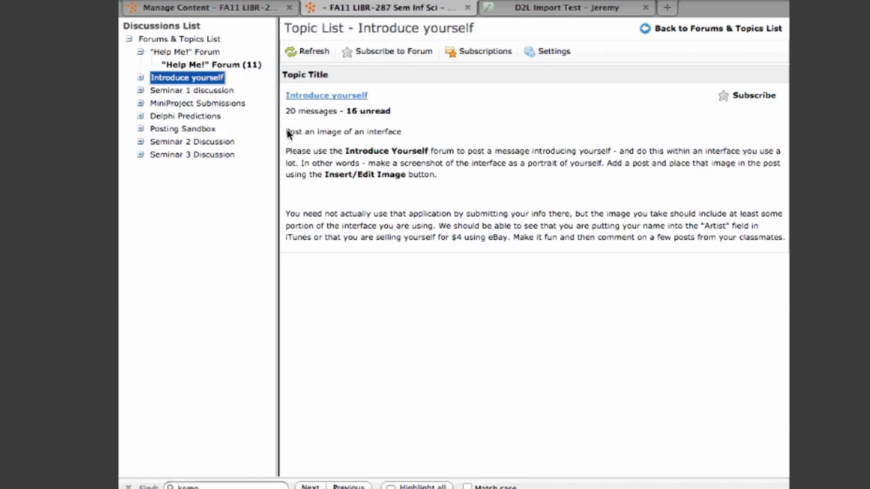
left_click_drag(286, 134, 784, 253)
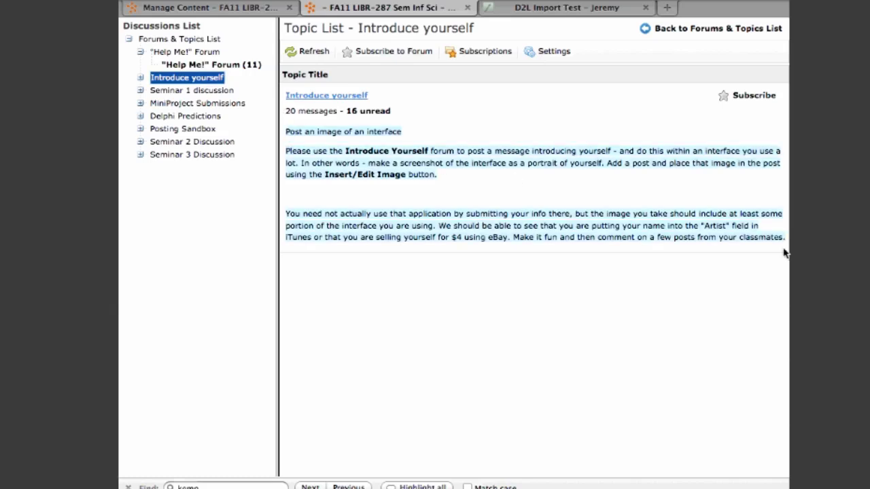
left_click(358, 97)
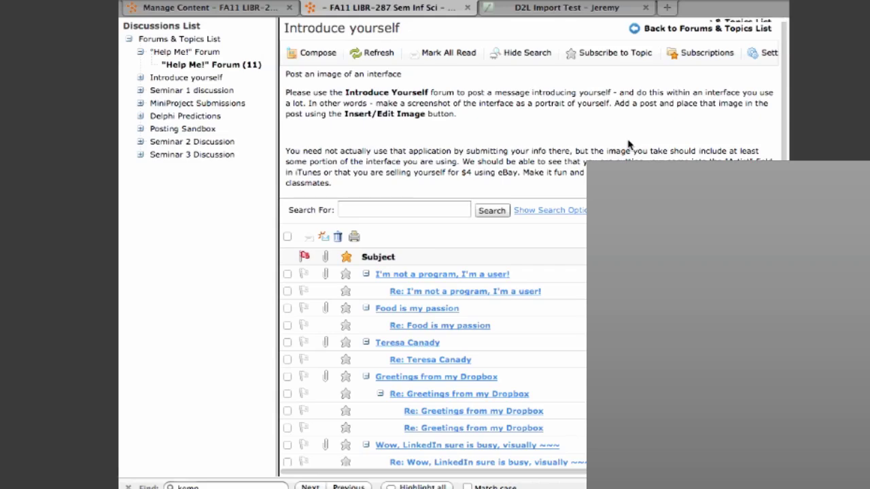
scroll(629, 144, "down", 3)
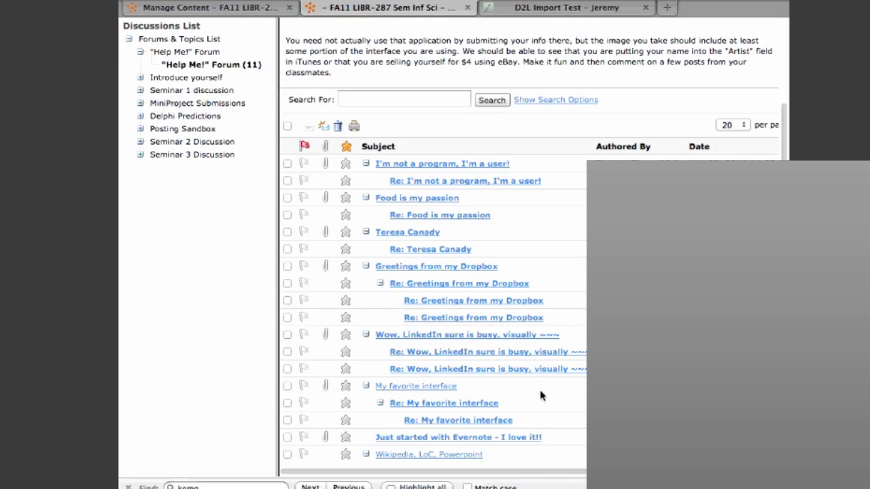
scroll(541, 396, "up", 3)
Return via the full forums and topics list to the course content and examine the Introduce yourself link under Orientation
left_click(153, 40)
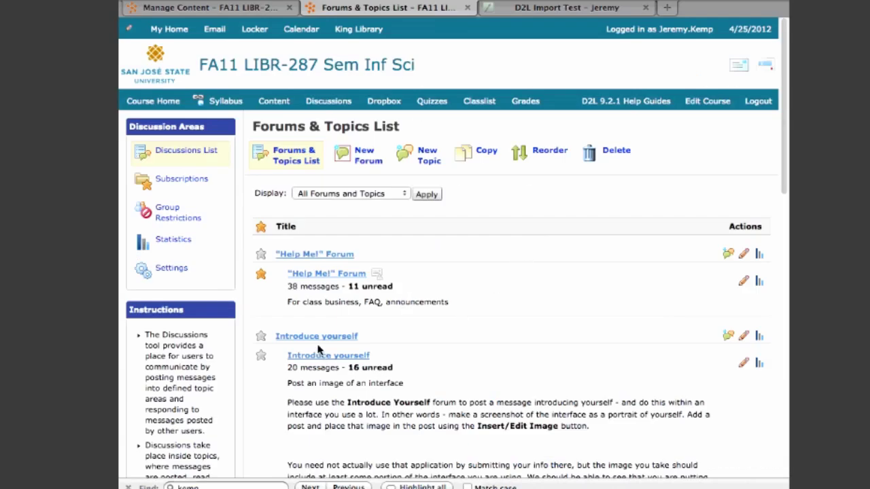
left_click(278, 100)
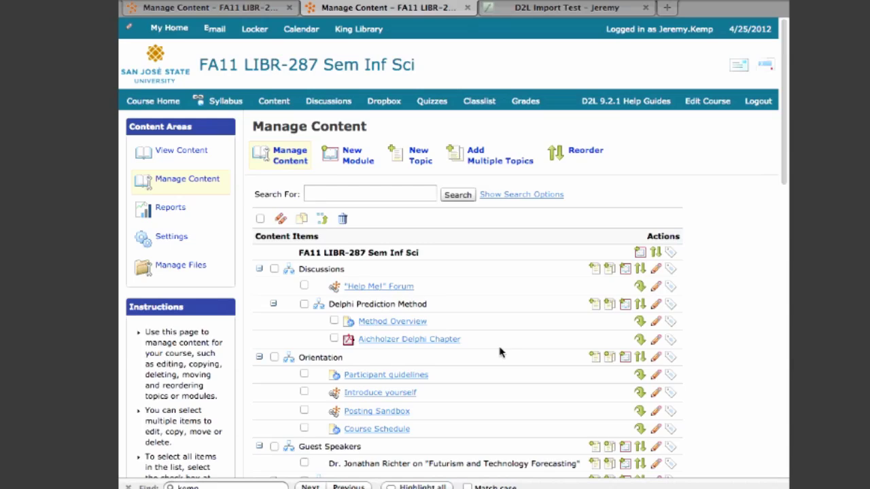
scroll(499, 352, "down", 12)
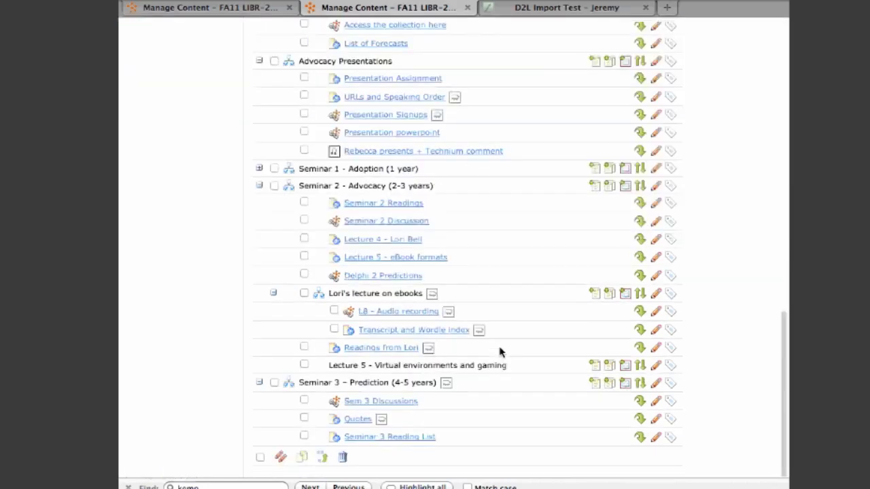
scroll(499, 352, "up", 12)
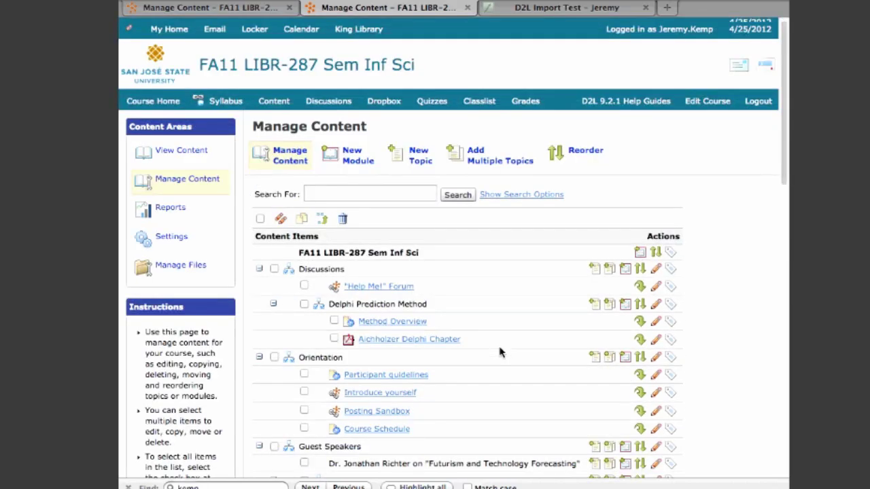
scroll(499, 352, "down", 2)
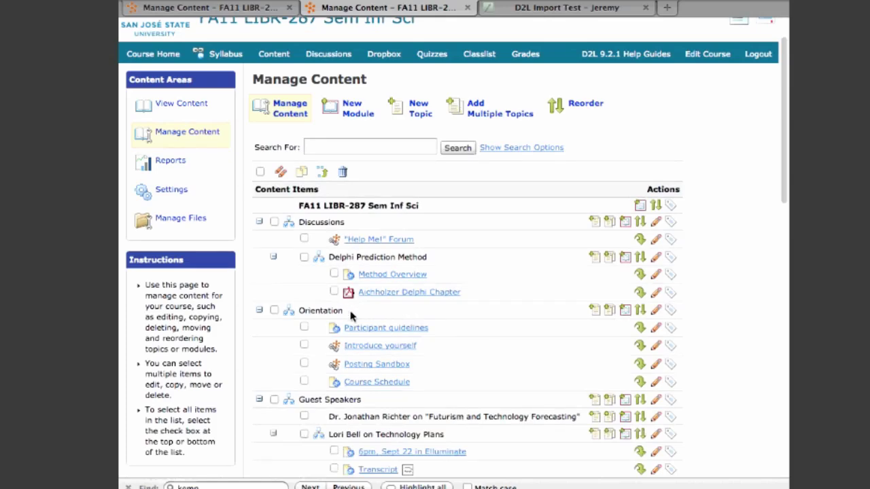
left_click_drag(352, 315, 302, 315)
left_click_drag(427, 353, 345, 351)
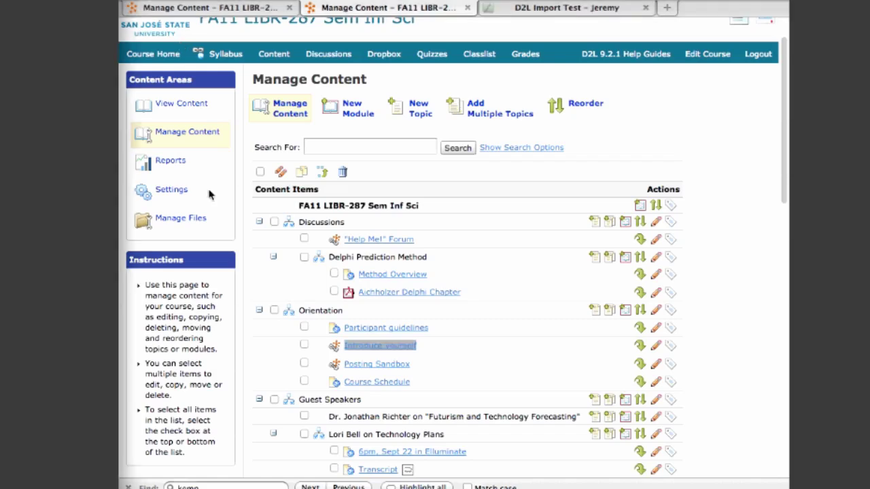
Switch to the D2L Import Test course in Canvas, open its Introduce yourself discussion topic and check the topic's edit options
key("ctrl+Tab")
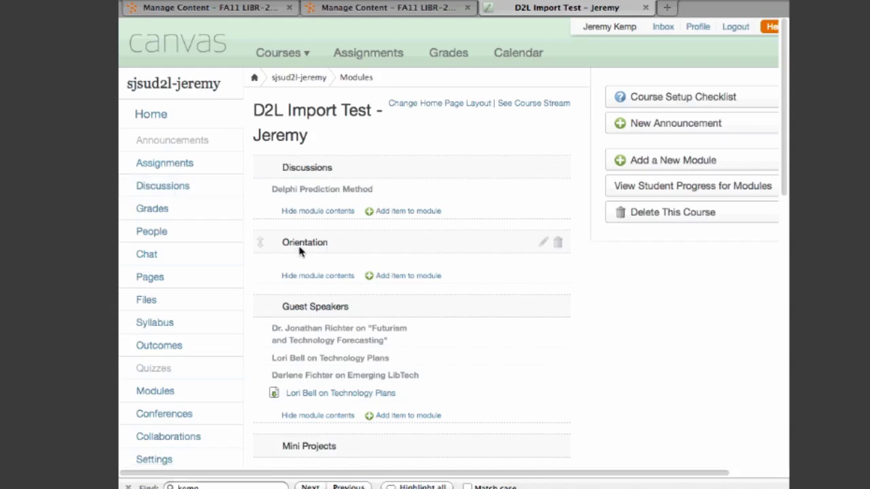
left_click(172, 184)
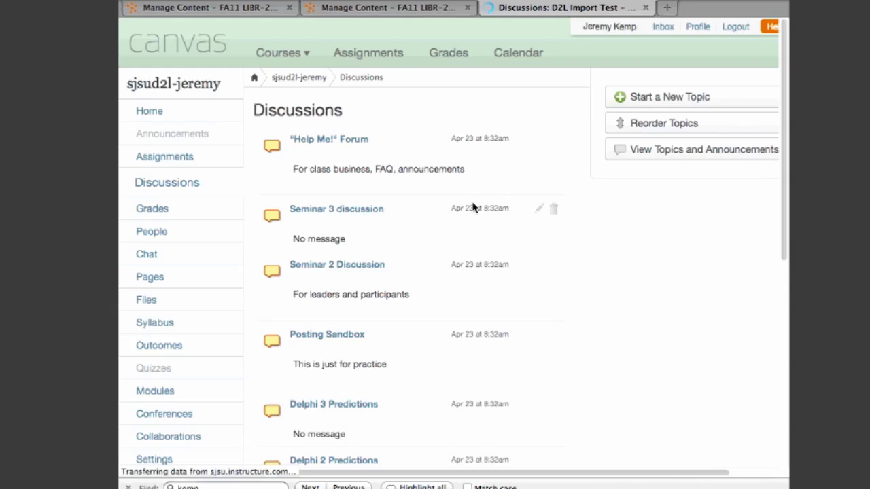
scroll(474, 207, "down", 1)
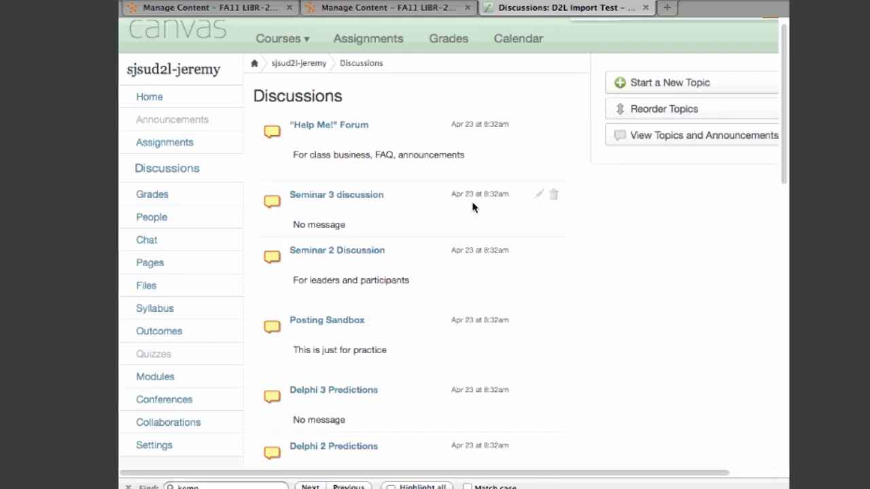
scroll(474, 207, "down", 10)
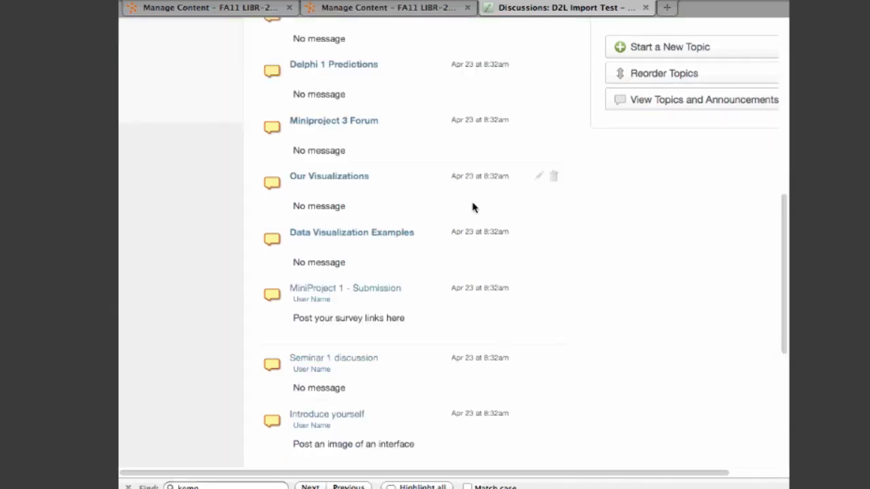
scroll(474, 207, "down", 6)
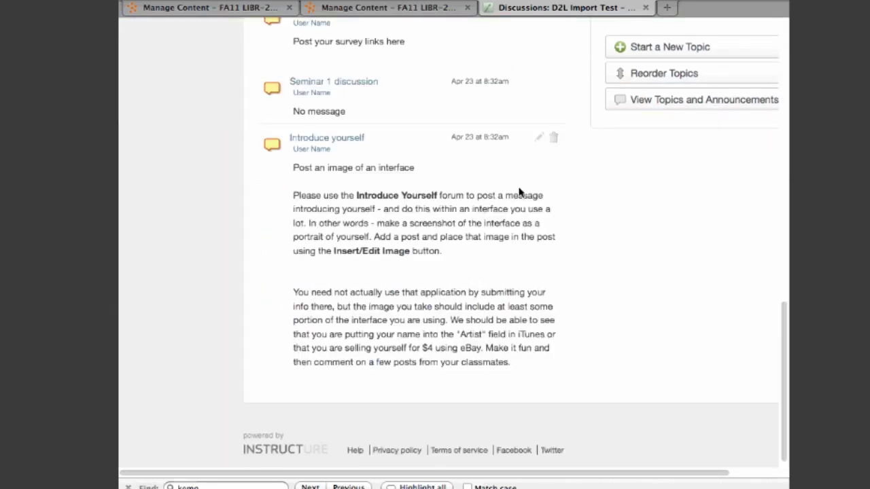
left_click(324, 139)
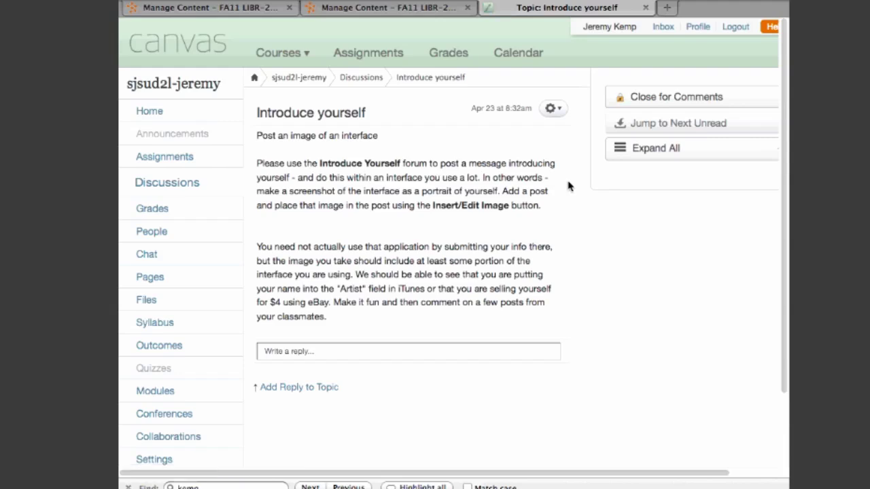
left_click(560, 112)
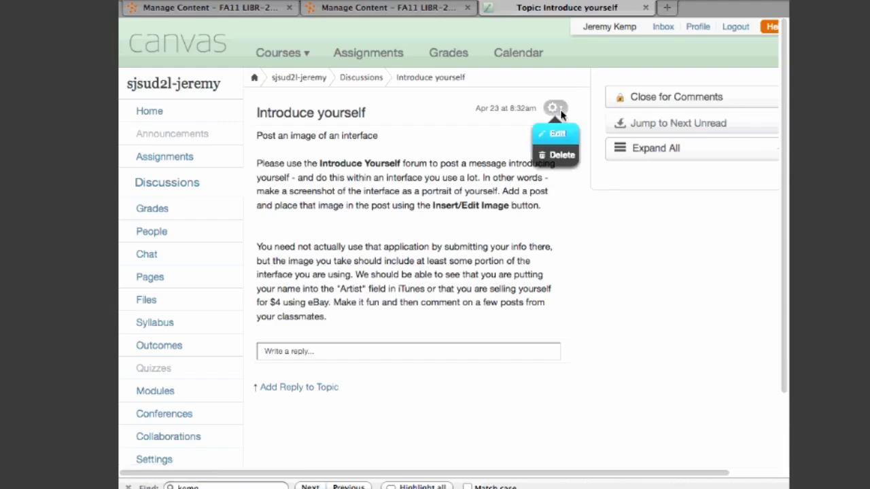
left_click(548, 136)
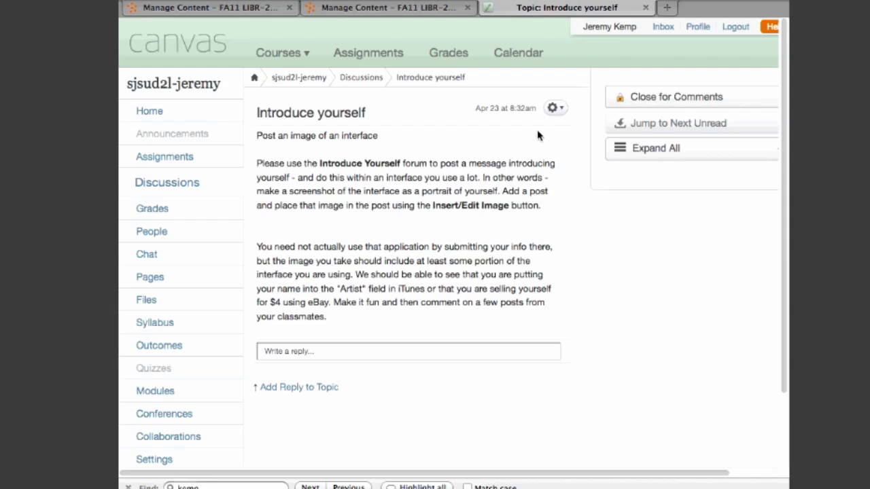
Go to the D2L Import Test course home, add the Introduce yourself discussion to the Discussions module without indentation, and open the added item
mouse_move(279, 58)
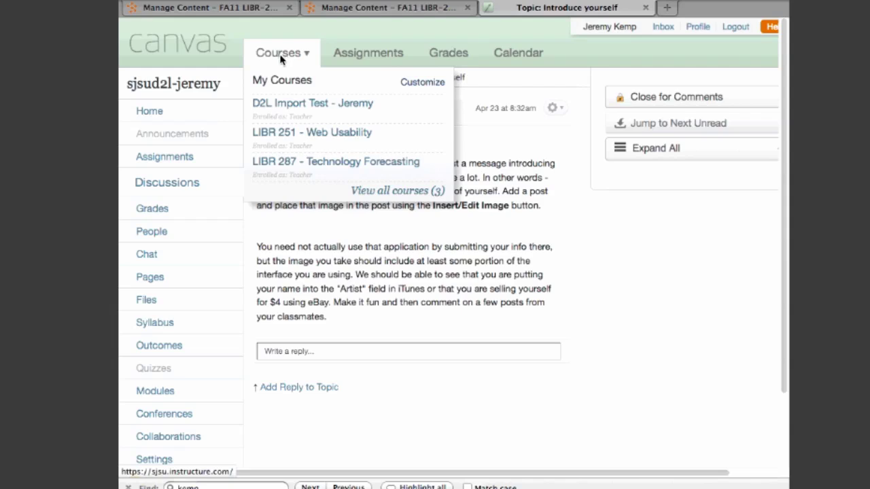
left_click(276, 106)
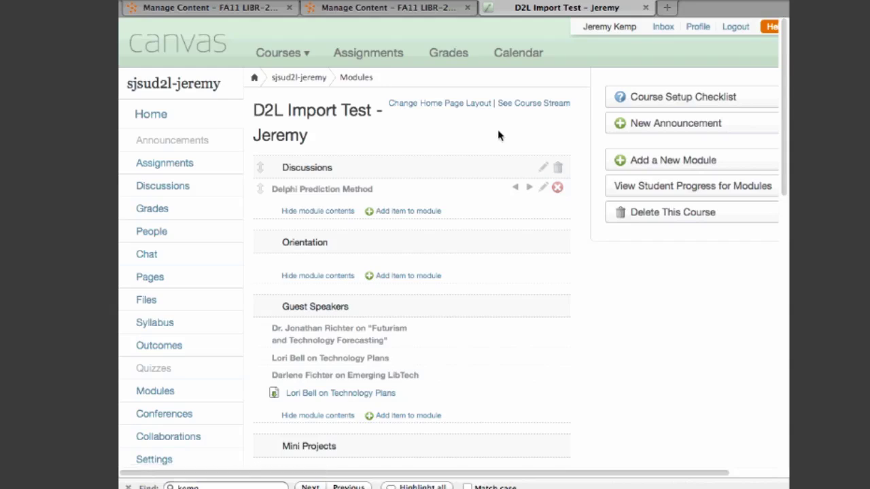
left_click(402, 212)
left_click(398, 186)
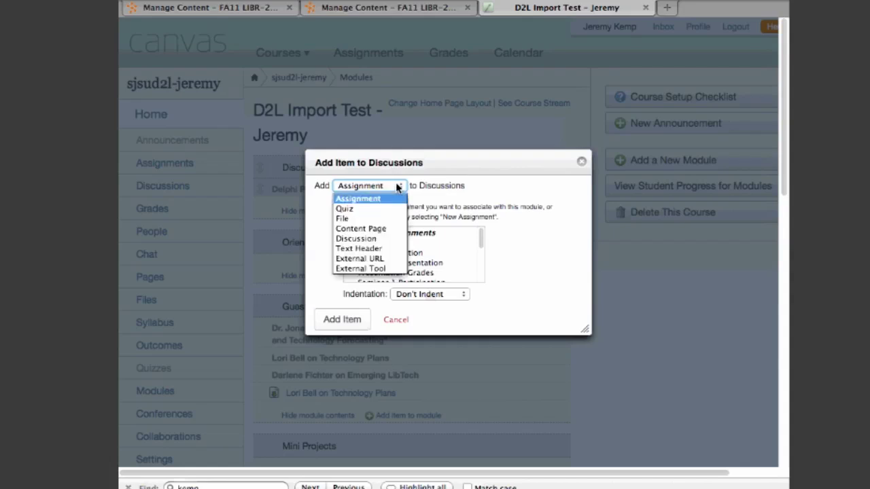
left_click(387, 239)
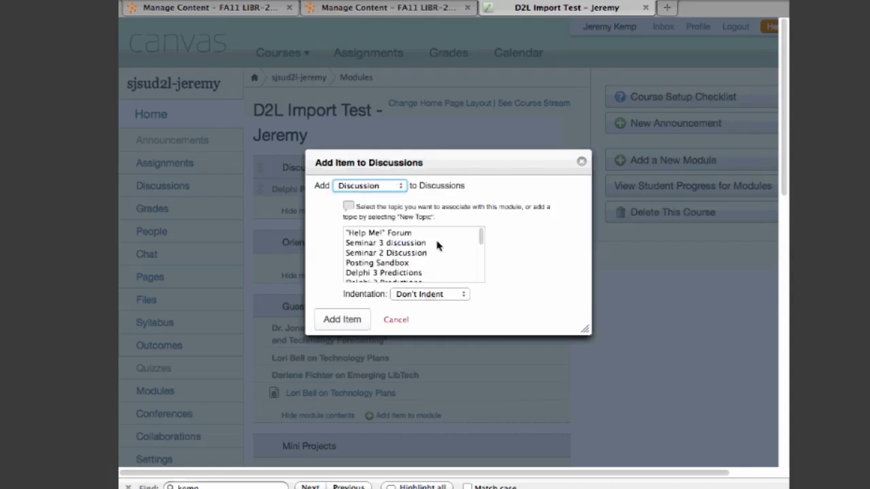
scroll(437, 245, "down", 6)
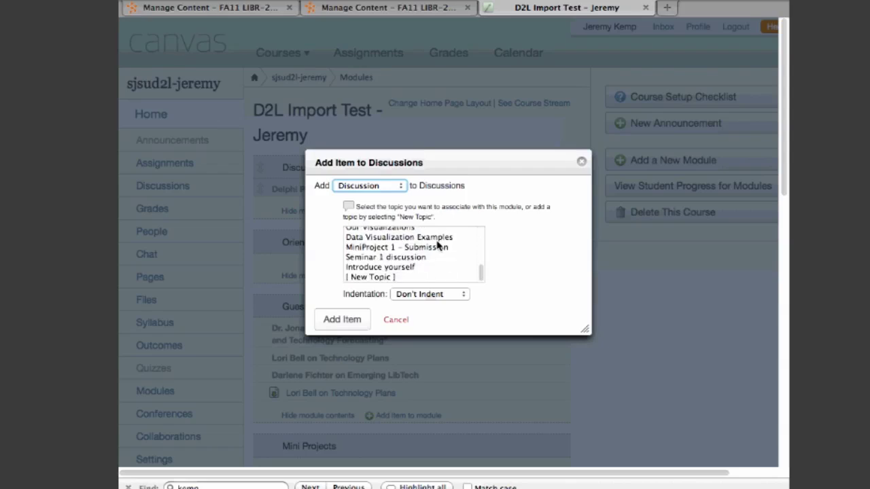
left_click(398, 268)
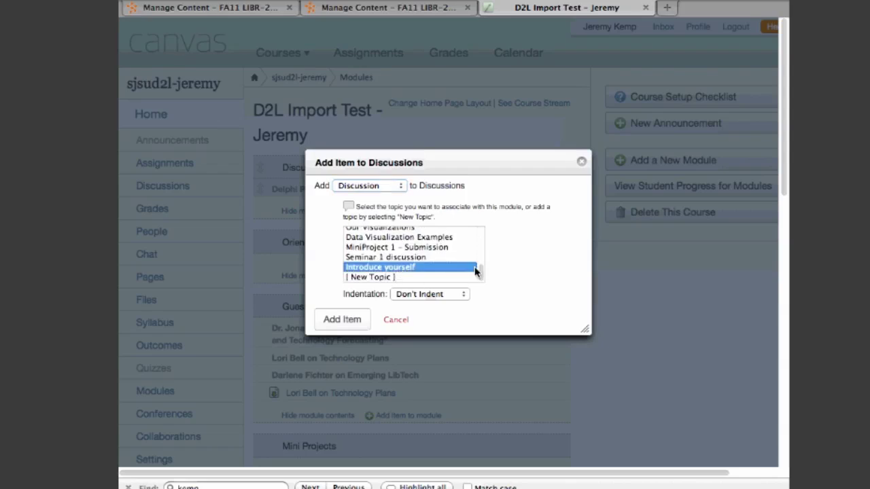
left_click(326, 317)
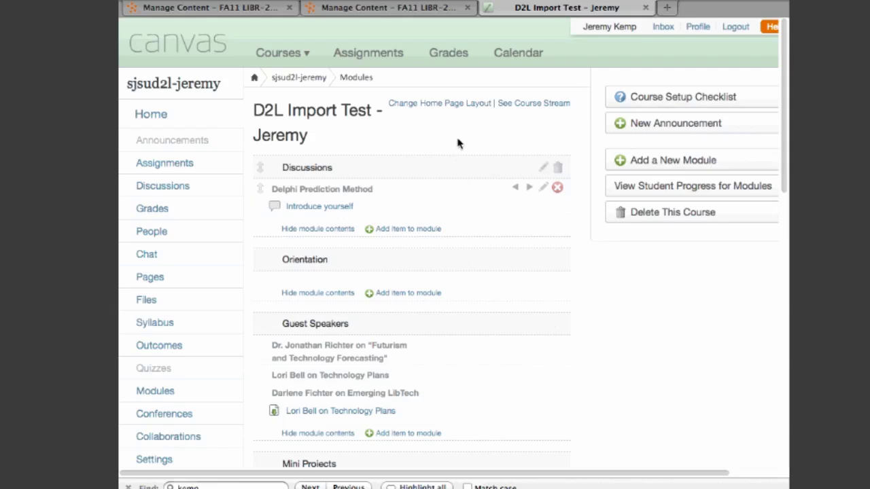
left_click(334, 209)
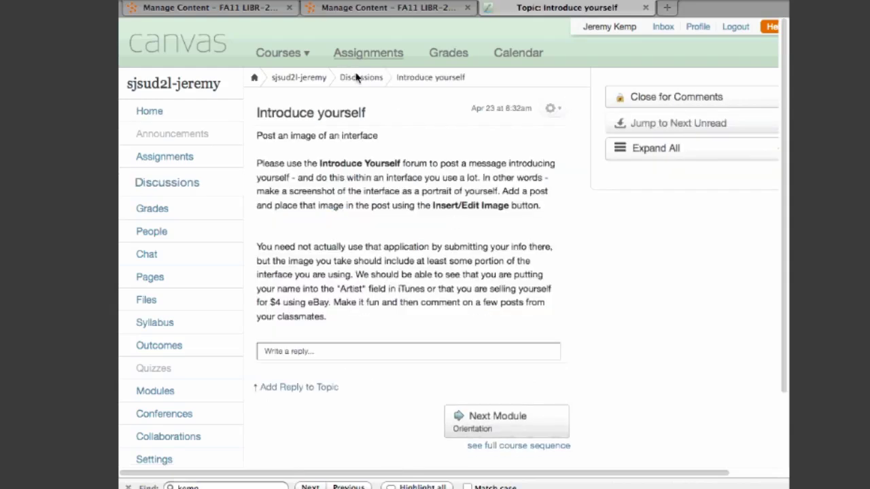
Return to the Canvas course home, switch to the D2L Manage Content page and review its list of content items
left_click(301, 79)
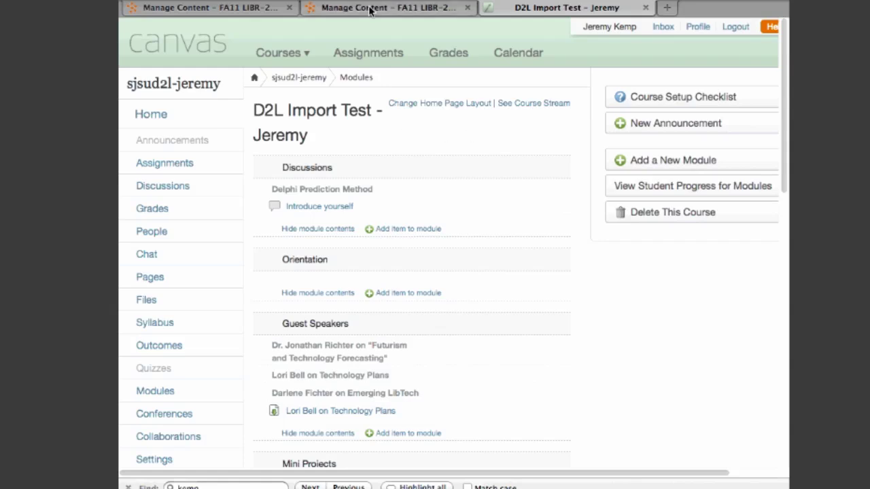
left_click(251, 12)
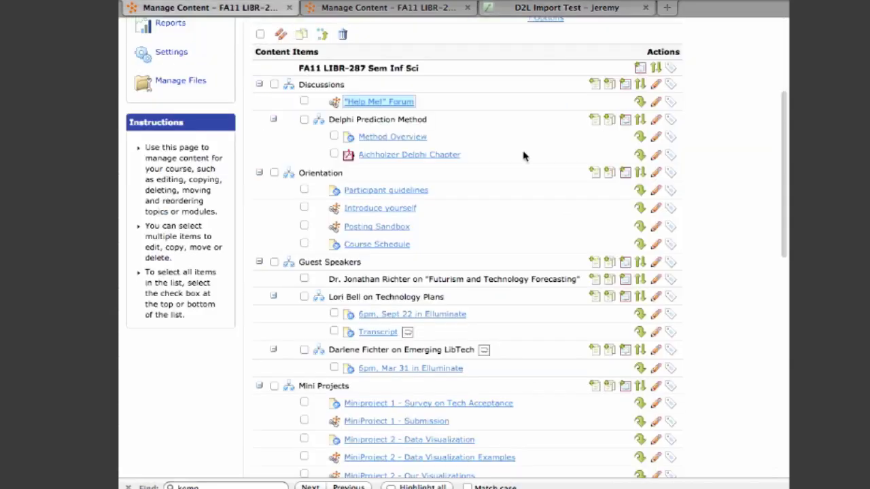
scroll(523, 156, "up", 4)
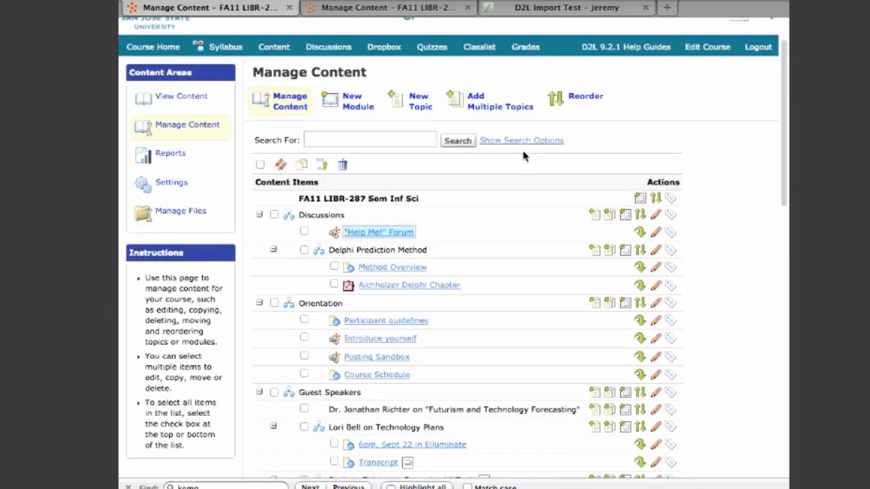
scroll(523, 156, "down", 3)
scroll(524, 157, "up", 5)
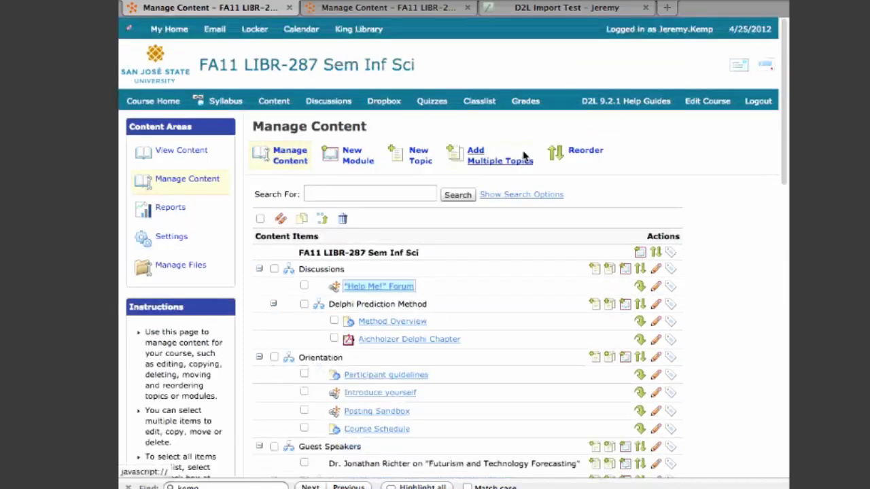
Open the D2L course's grades and examine the grade item columns from MiniProject 1 through Final Grades
left_click(526, 102)
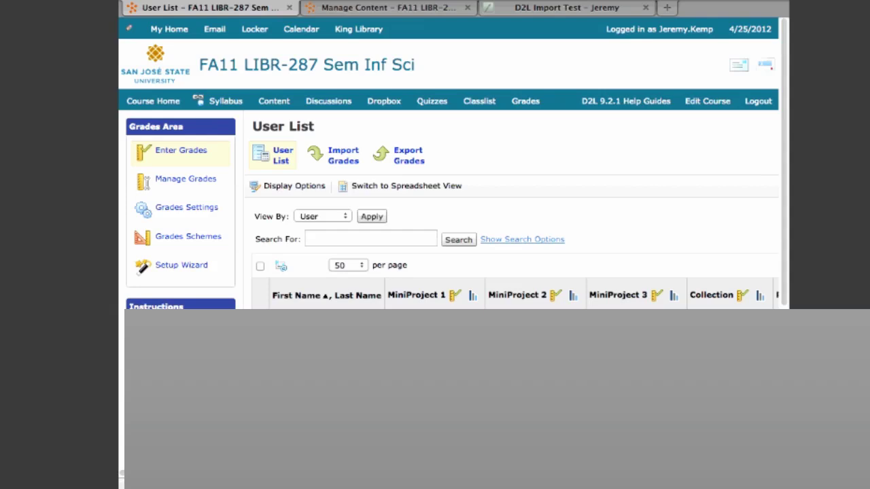
scroll(448, 204, "right", 5)
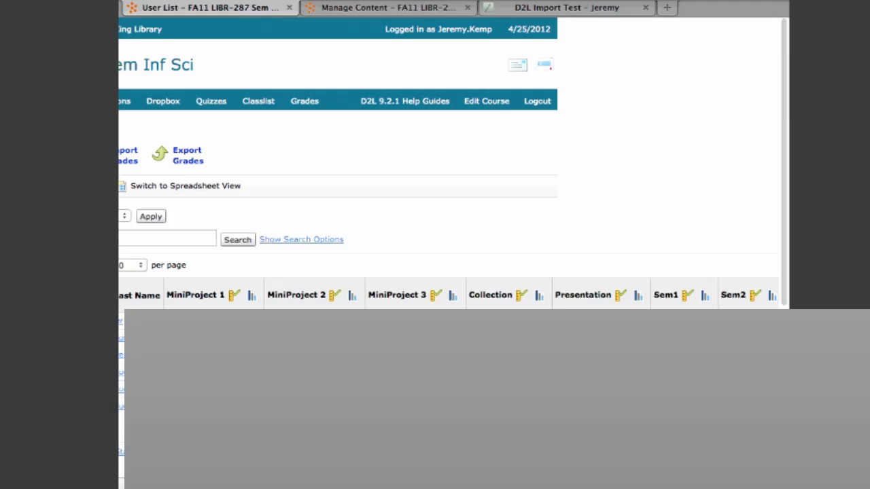
scroll(448, 203, "right", 6)
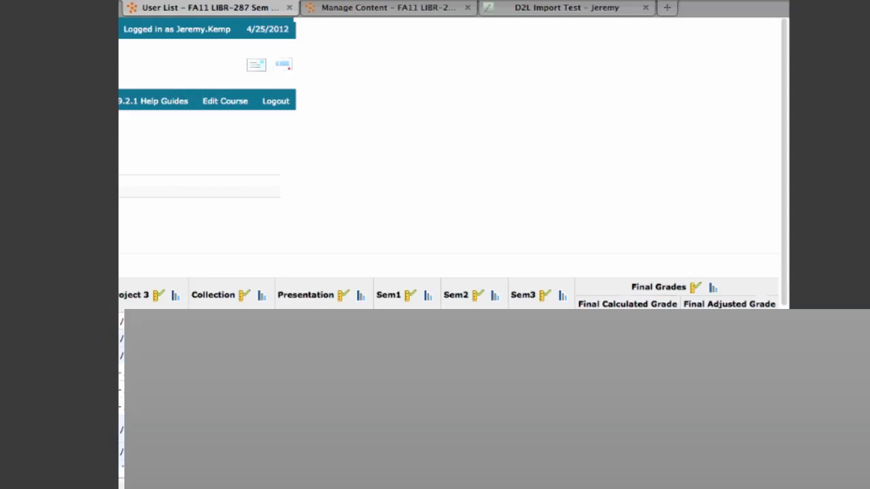
scroll(448, 204, "left", 6)
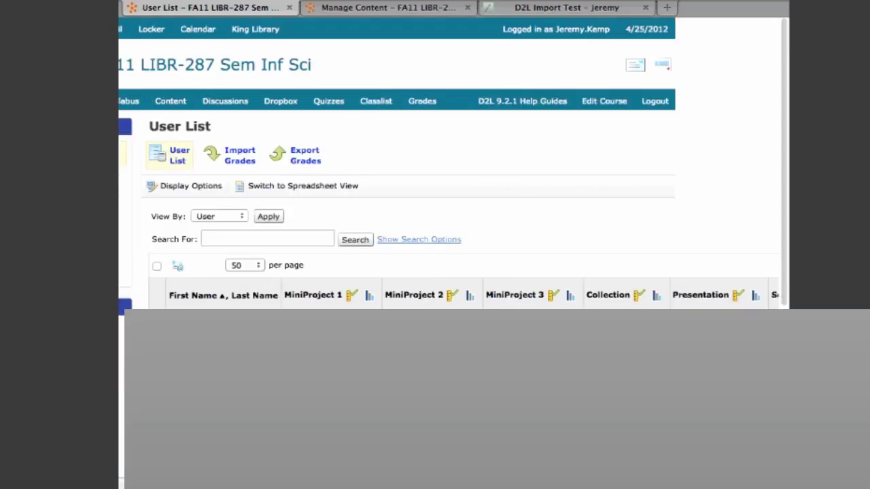
scroll(448, 203, "right", 4)
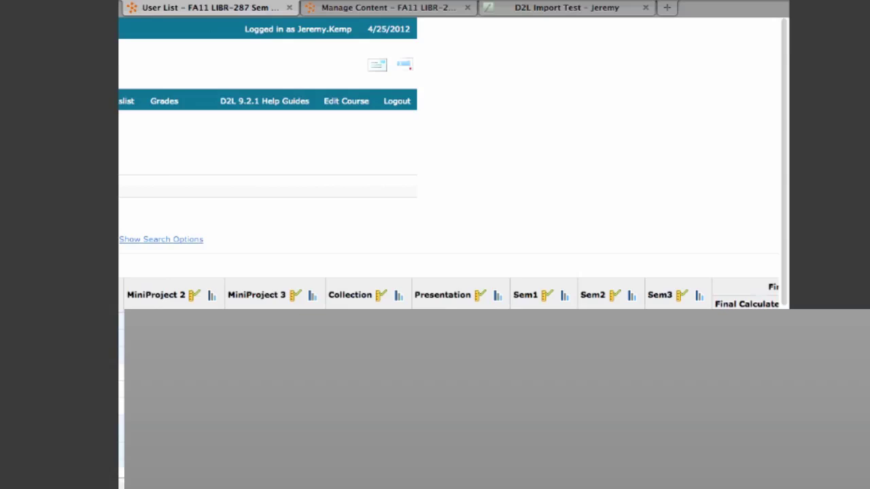
scroll(448, 204, "left", 4)
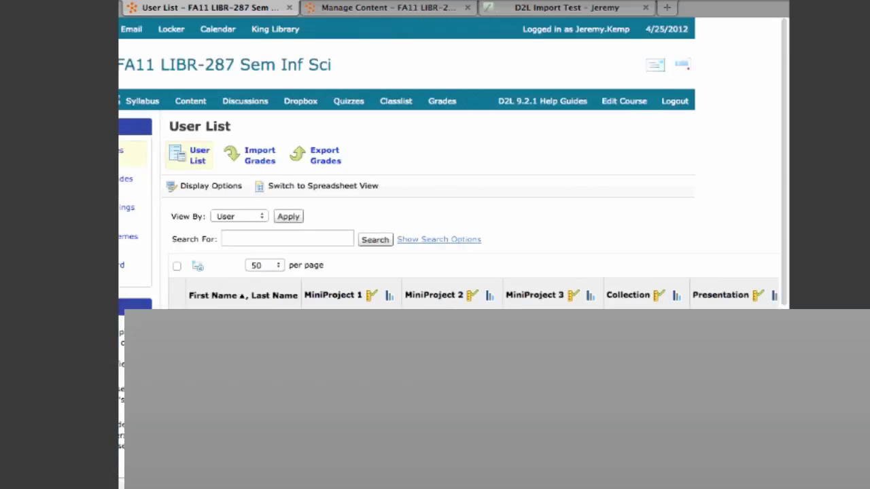
scroll(442, 241, "left", 1)
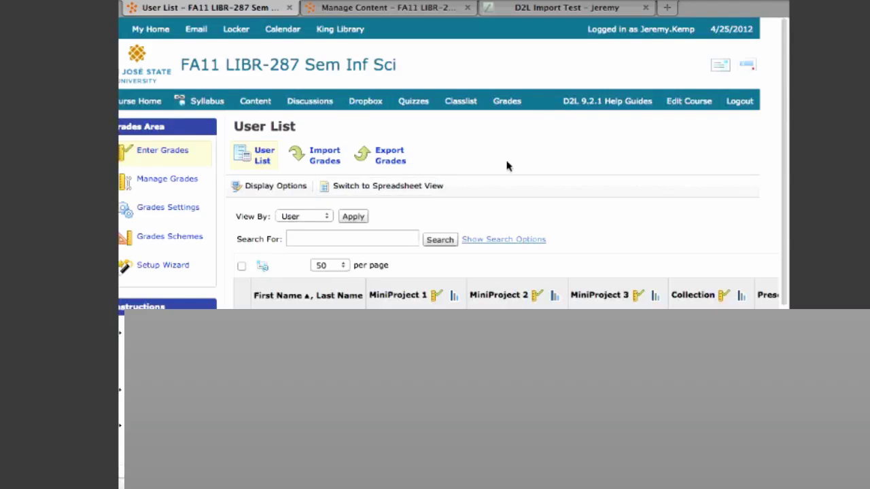
Switch to Canvas and open the D2L Import Test gradebook from the overall grades list of taught courses
left_click(530, 11)
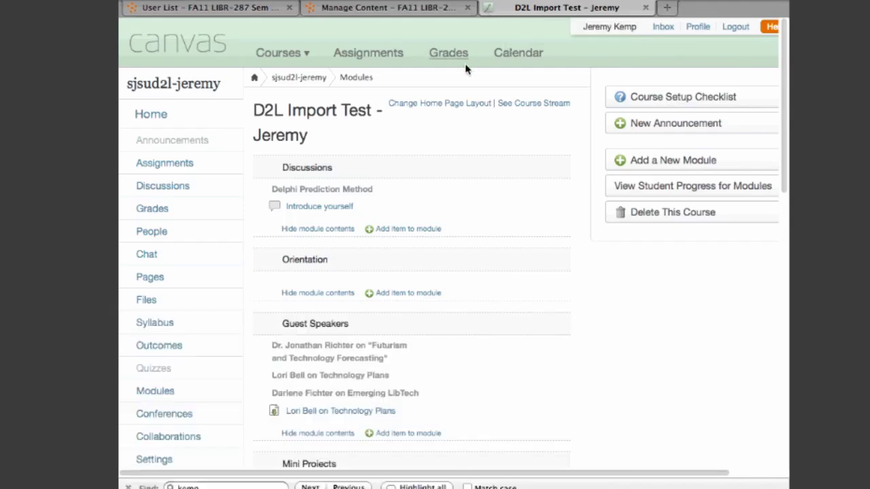
left_click(447, 55)
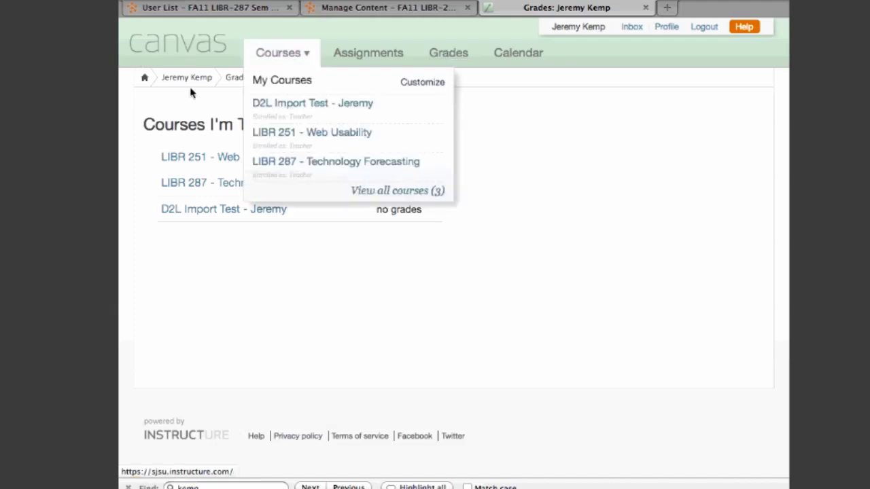
left_click(207, 212)
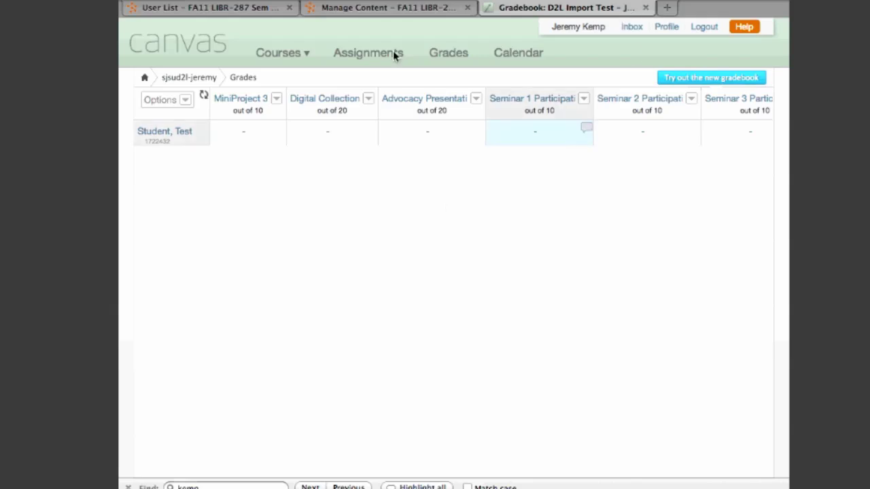
Go back to the Canvas dashboard, reopen the D2L Import Test course and inspect the columns in its own gradebook
left_click(190, 43)
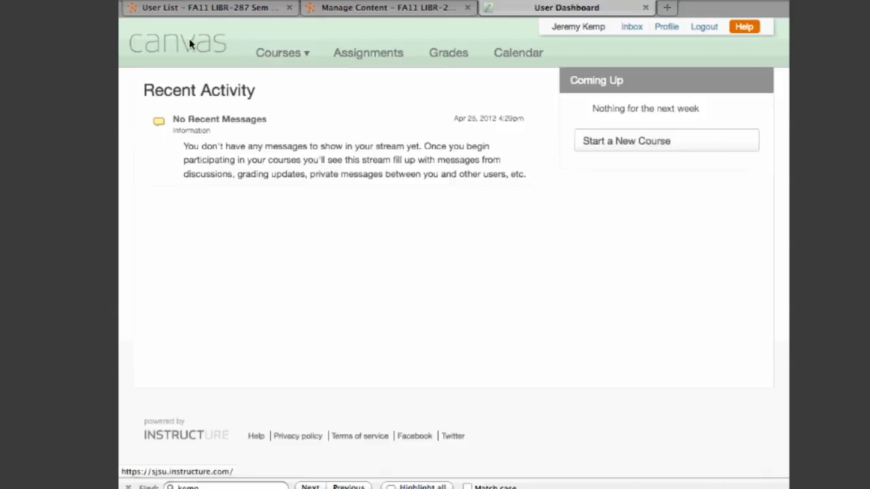
mouse_move(278, 53)
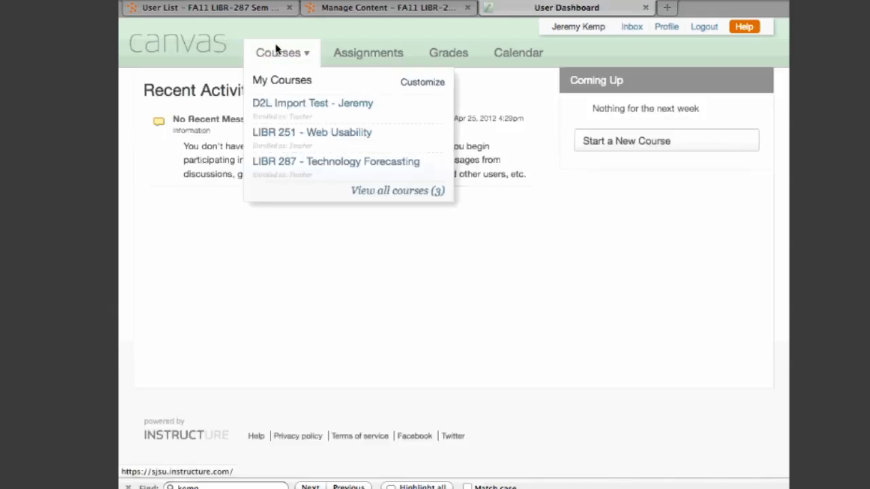
left_click(297, 104)
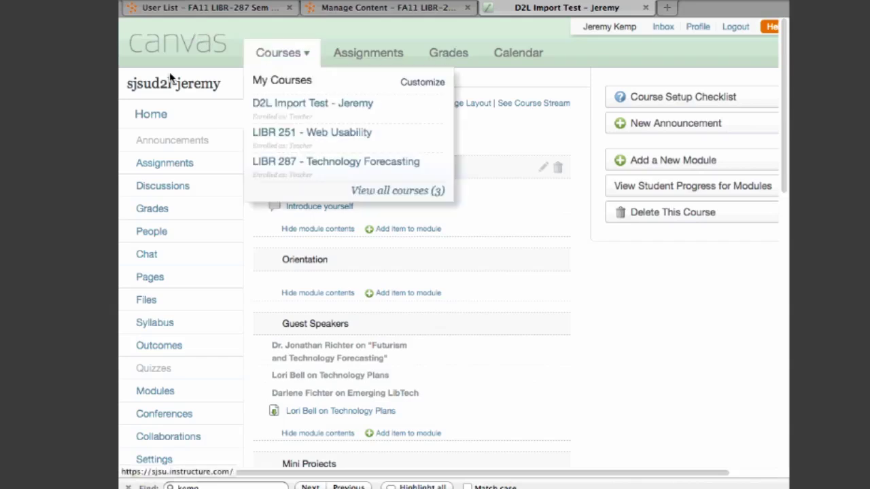
left_click(157, 211)
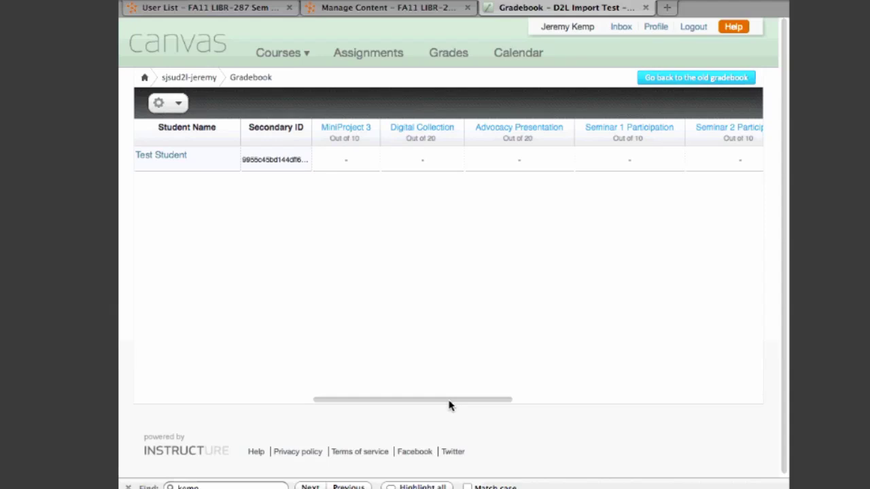
left_click_drag(448, 400, 401, 382)
left_click_drag(462, 404, 410, 425)
Compare the D2L grade item columns with the Canvas gradebook columns through to the Total column
left_click(234, 8)
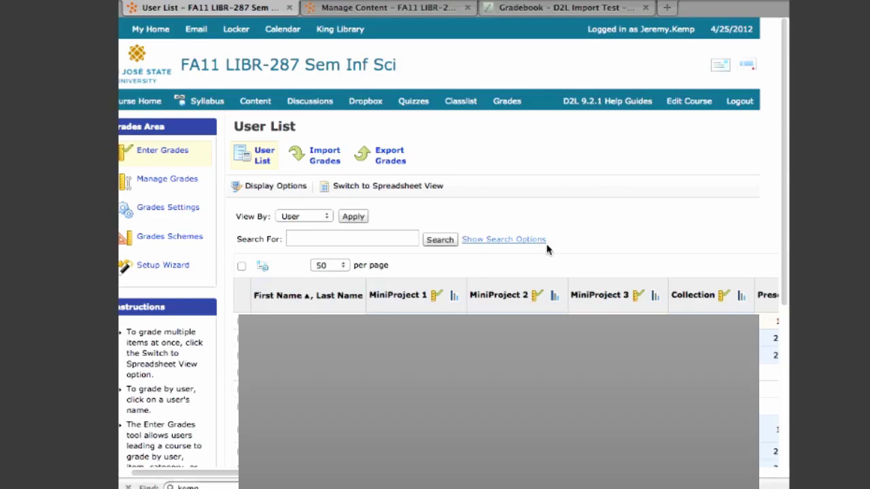
scroll(548, 249, "right", 1)
left_click(549, 9)
scroll(504, 218, "right", 3)
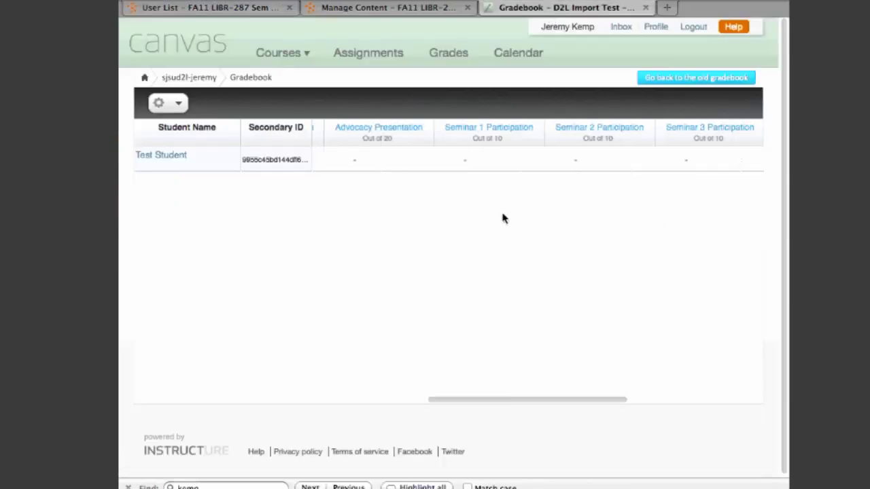
scroll(503, 218, "right", 3)
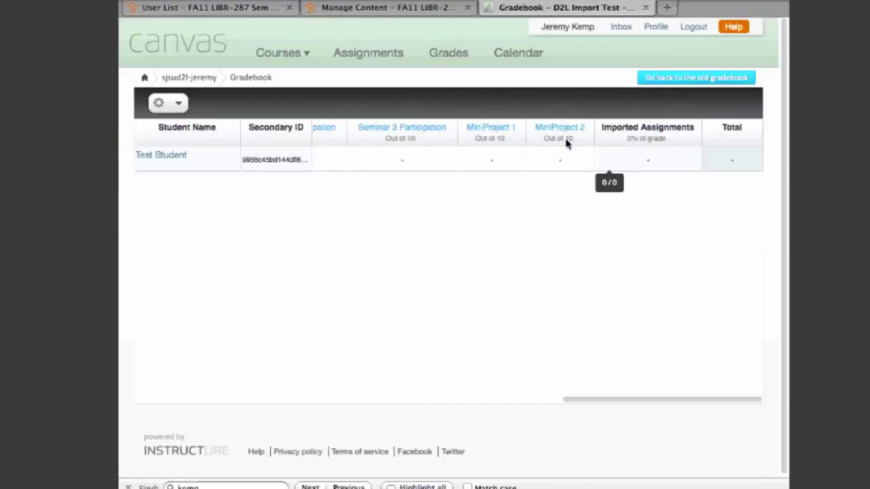
Reorder the Canvas gradebook columns so MiniProject 1 and MiniProject 2 come first, directly before MiniProject 3
left_click_drag(483, 130, 361, 142)
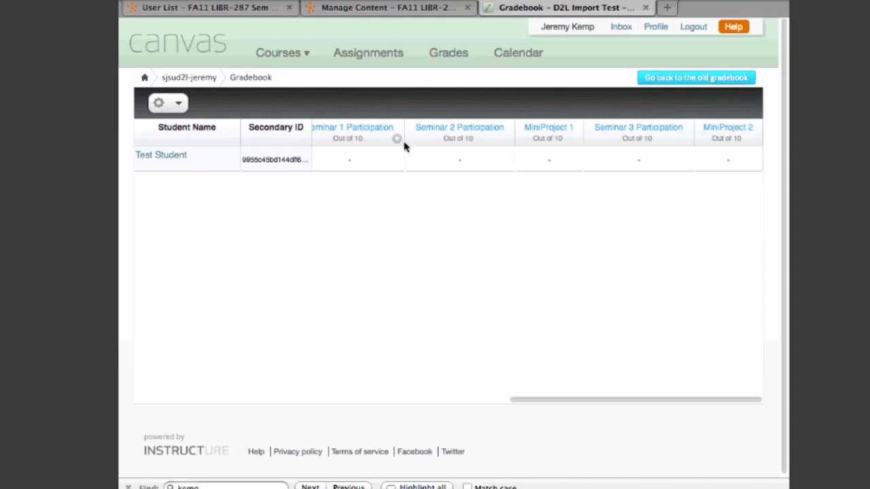
left_click_drag(514, 131, 382, 140)
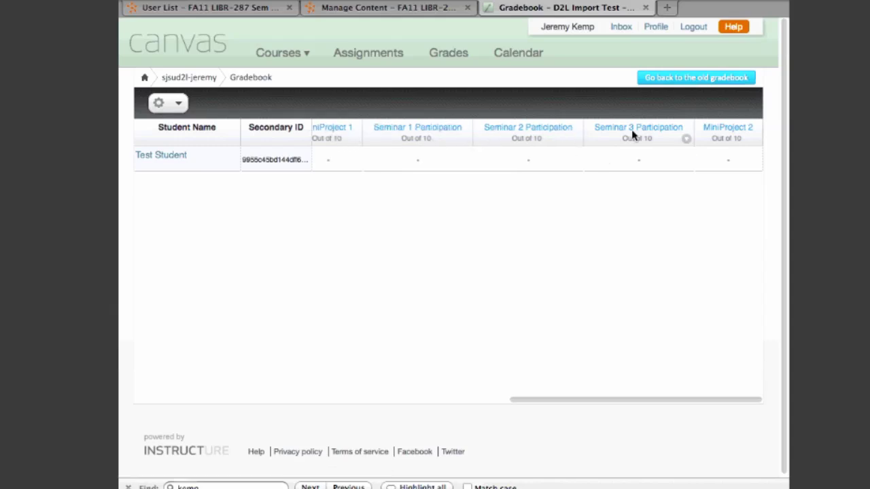
left_click_drag(727, 128, 311, 140)
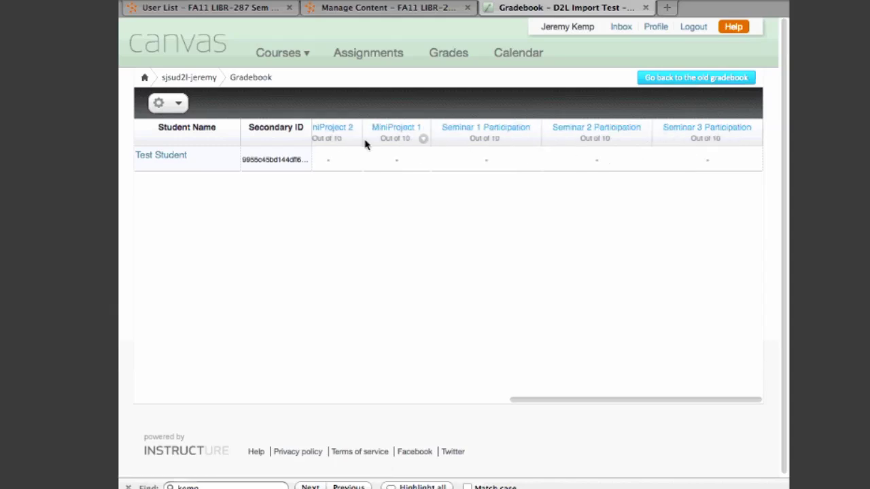
scroll(399, 161, "left", 5)
left_click_drag(612, 132, 369, 139)
left_click_drag(673, 129, 343, 143)
left_click_drag(473, 134, 407, 143)
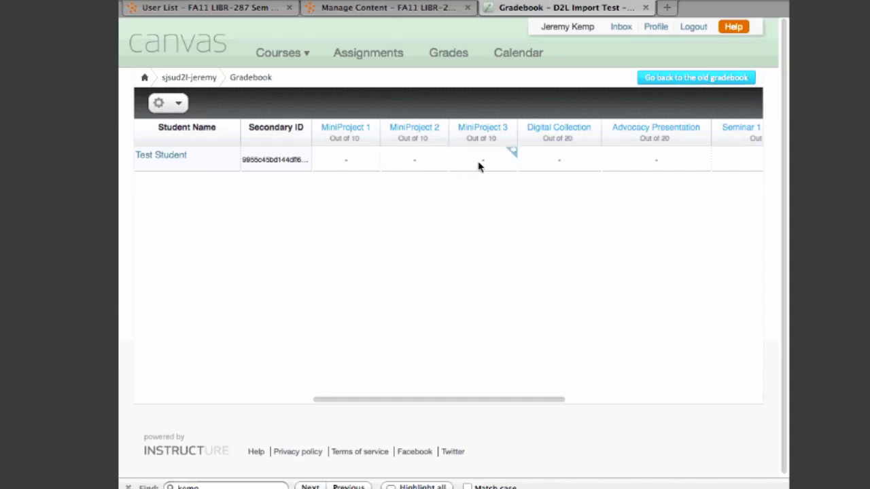
Check the reordered Canvas columns against the D2L grades list, including its Final Calculated Grade and Final Adjusted Grade columns
scroll(479, 166, "right", 2)
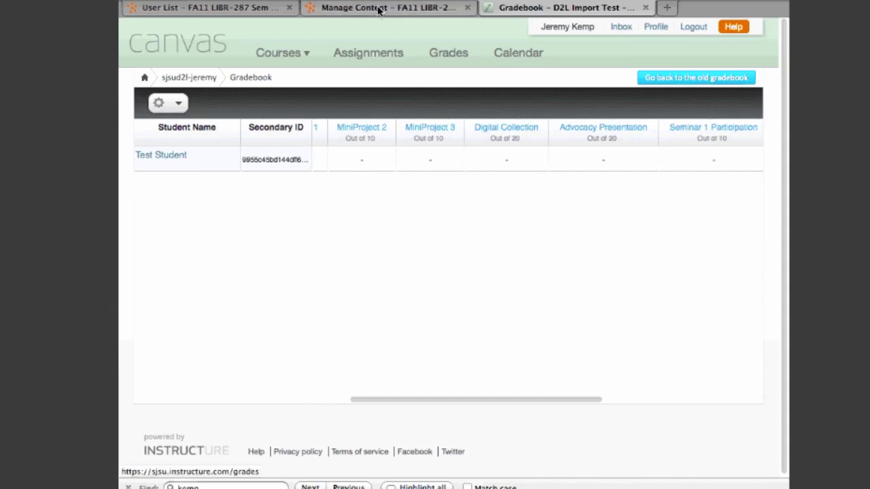
left_click(343, 6)
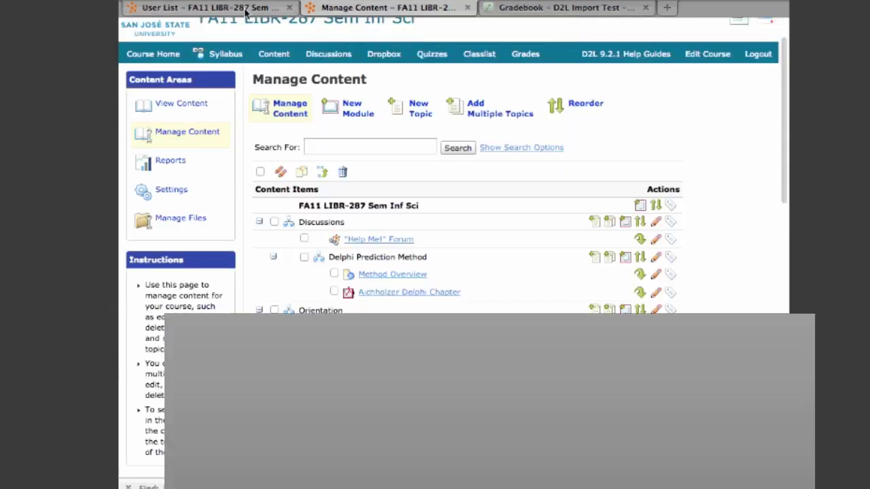
left_click(238, 7)
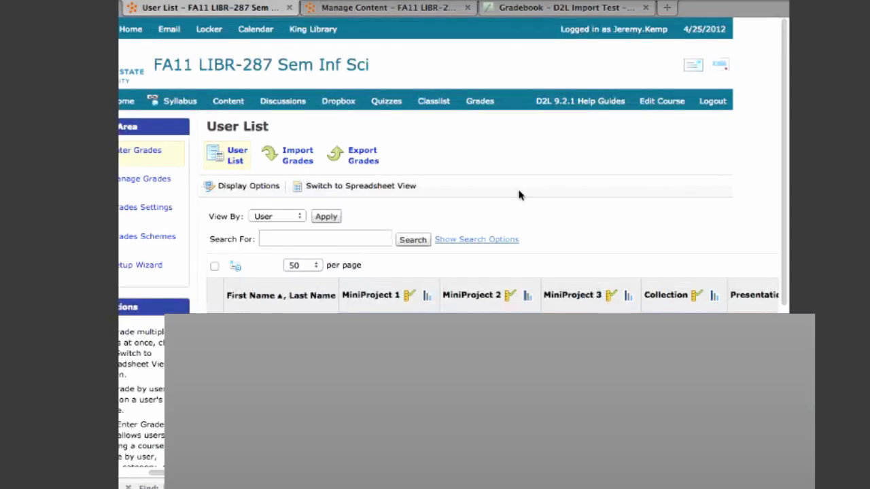
scroll(518, 195, "right", 10)
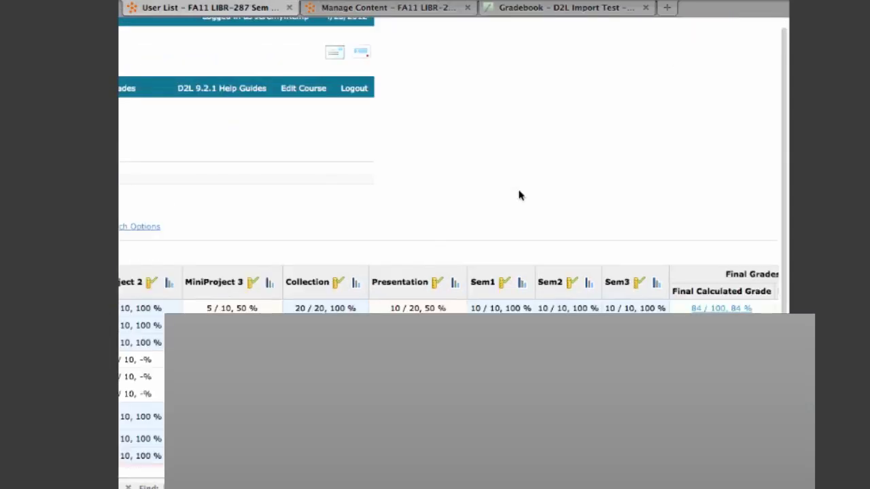
scroll(519, 195, "right", 3)
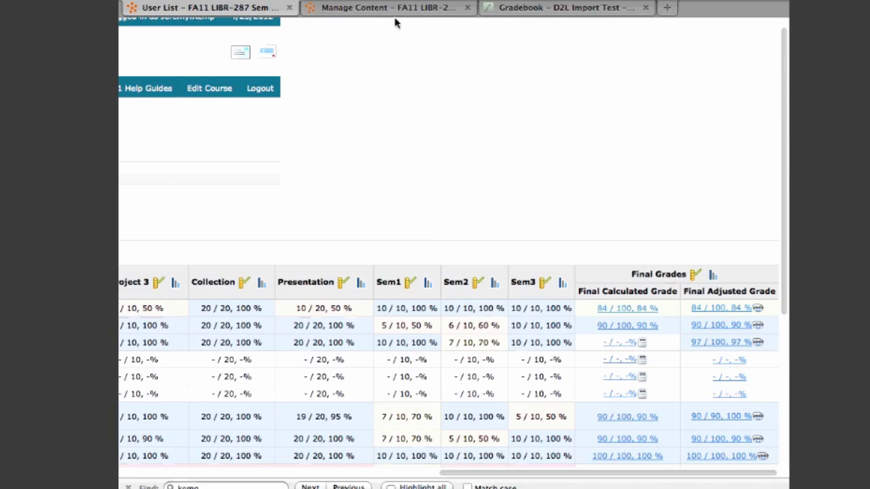
Switch between the Canvas gradebook and the D2L content and grades pages to compare the project and presentation columns
left_click(543, 17)
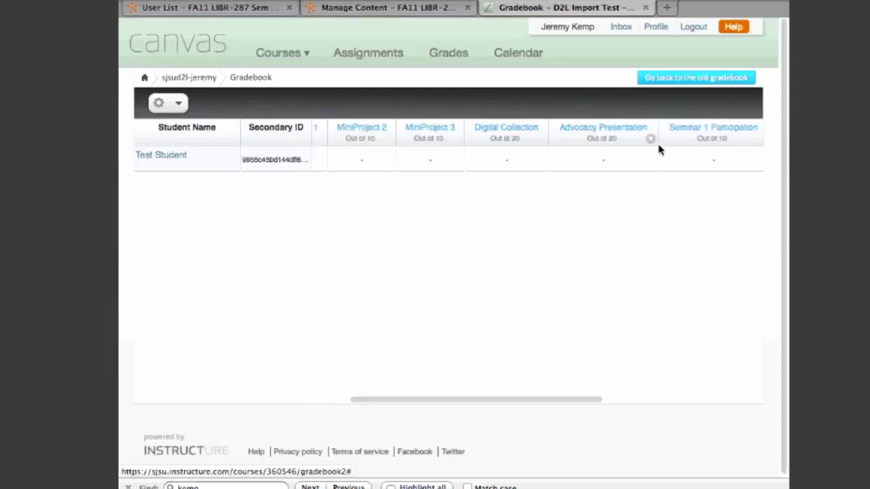
left_click(403, 9)
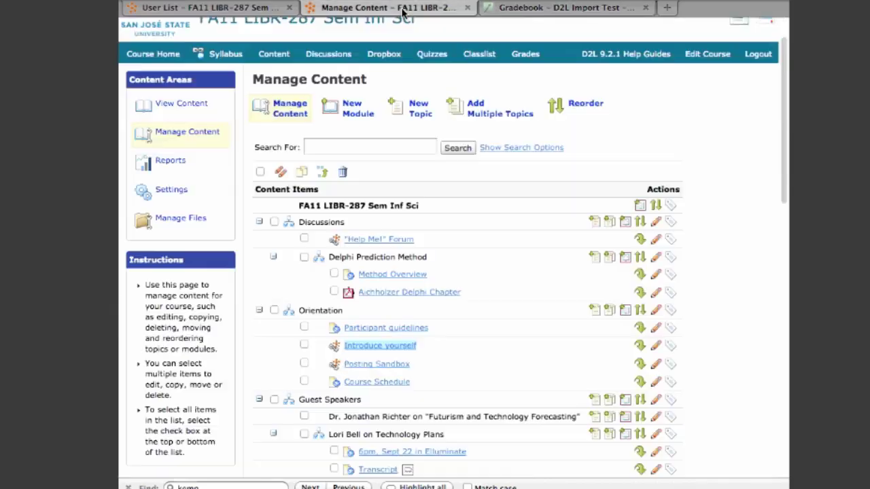
left_click(231, 9)
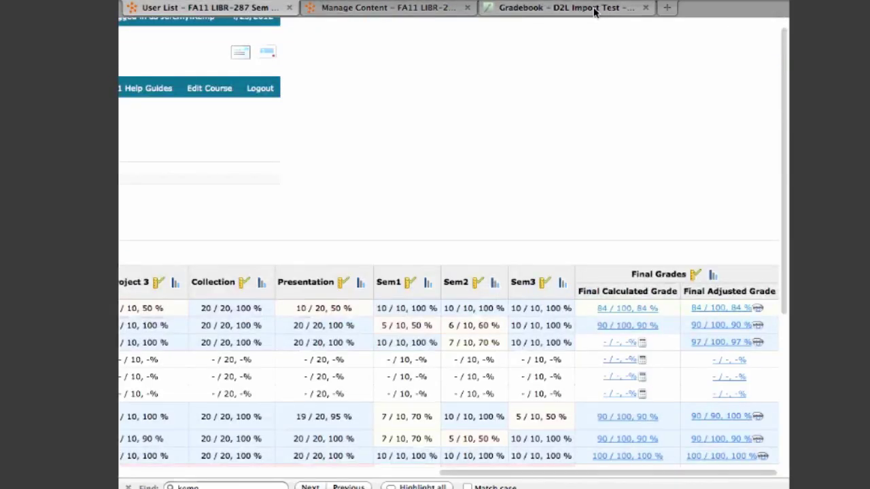
scroll(516, 197, "left", 4)
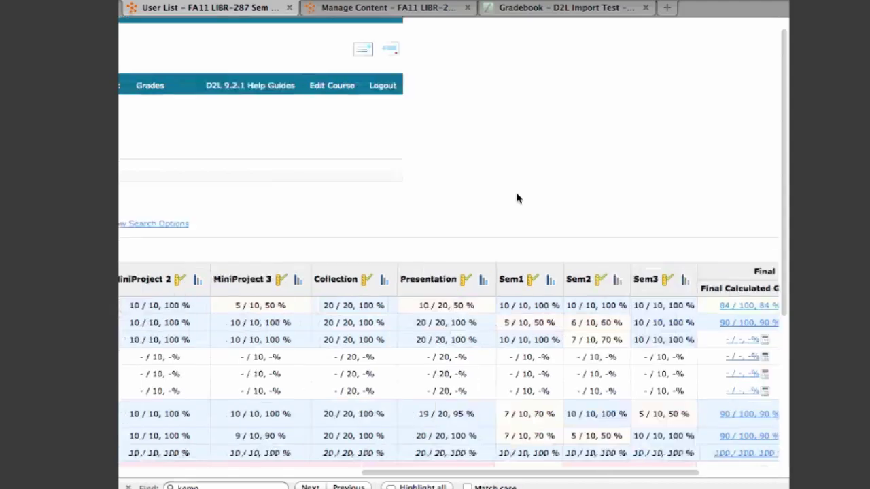
left_click(554, 9)
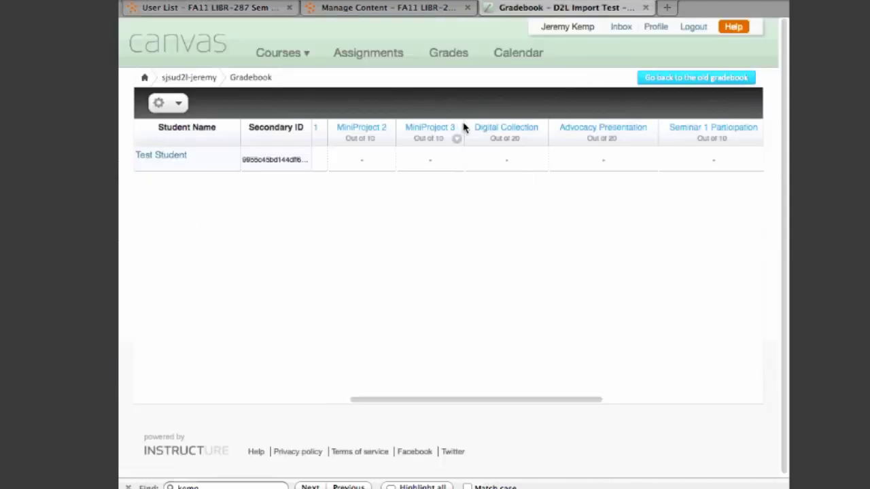
Look through the Canvas gradebook columns from MiniProject 2 to Seminar 3 Participation
scroll(633, 200, "right", 3)
scroll(632, 202, "right", 5)
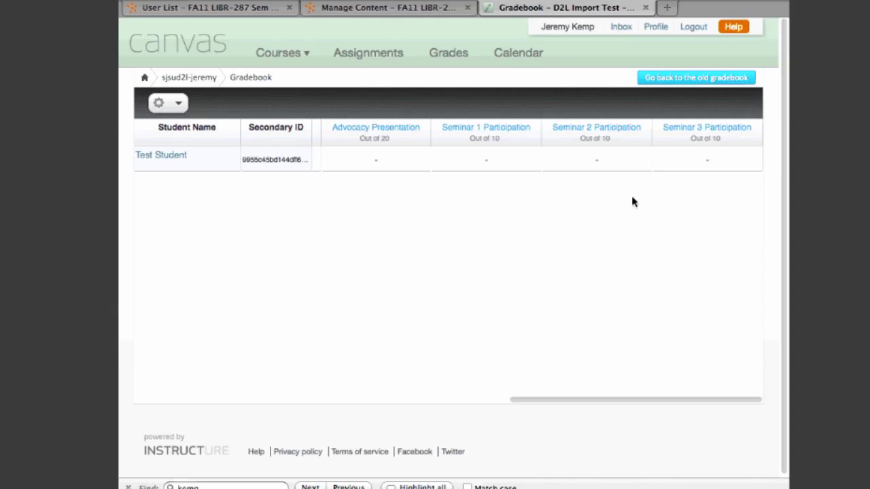
scroll(632, 202, "left", 10)
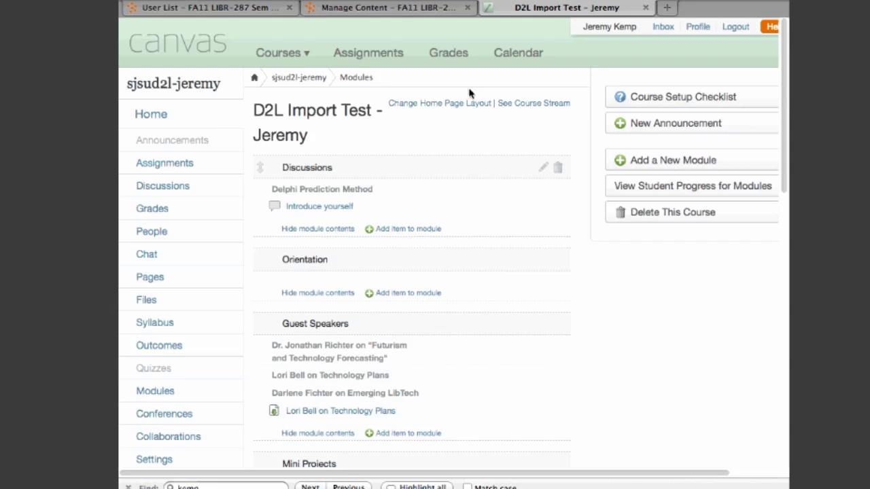
Return to the D2L course's Manage Content page and review its items from Discussions through the Seminar 2 module
left_click(243, 8)
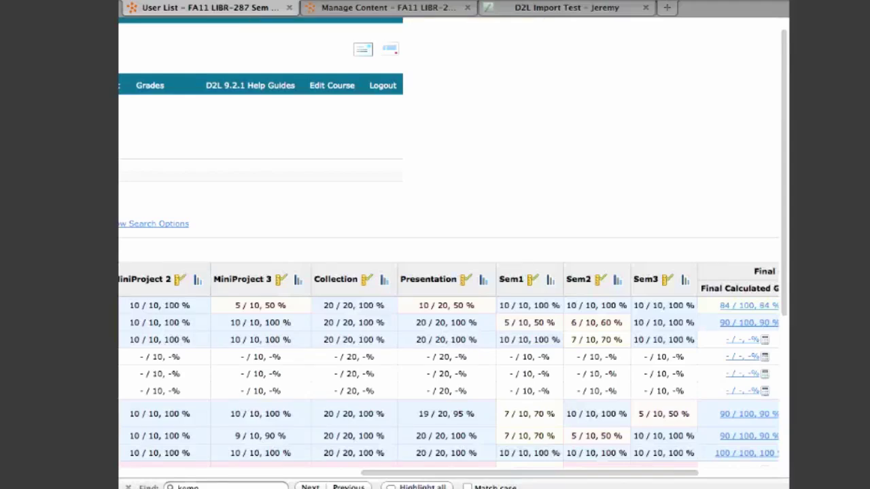
key("super+Left")
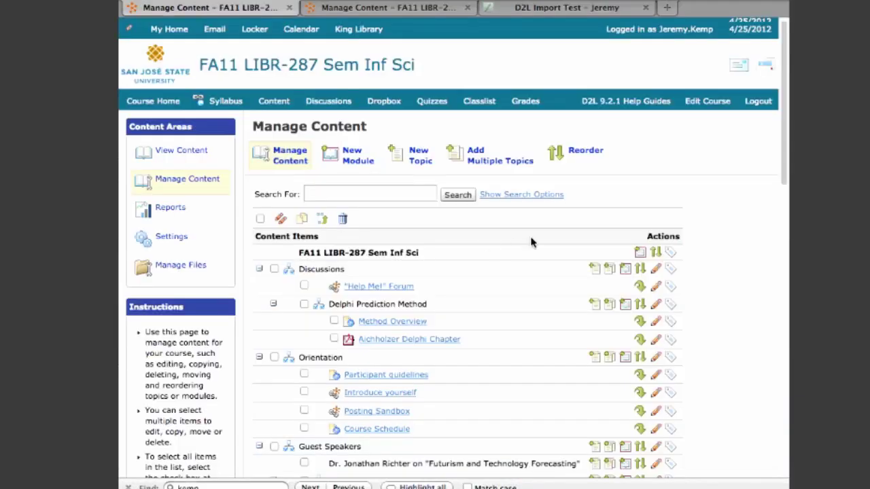
scroll(531, 242, "down", 5)
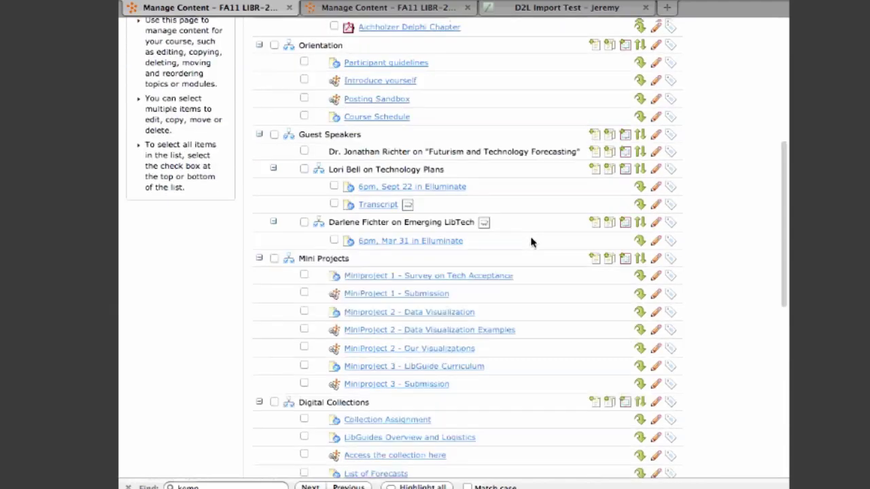
scroll(531, 243, "down", 3)
scroll(531, 242, "down", 2)
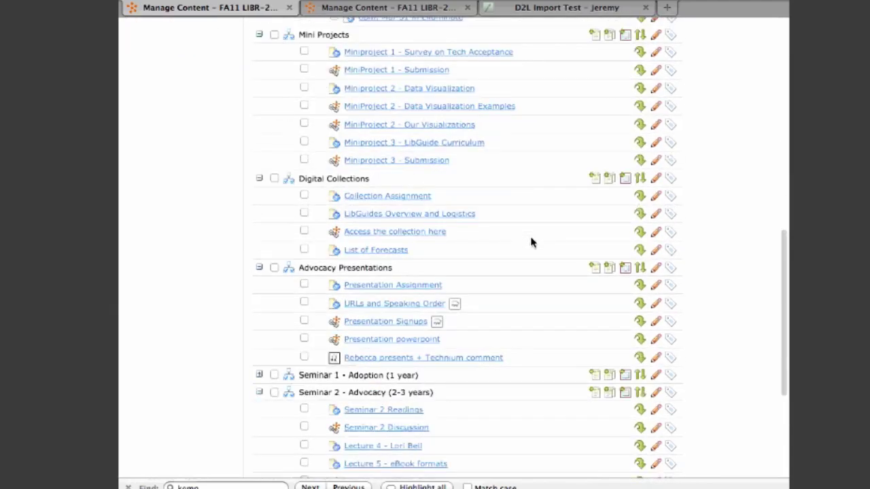
scroll(531, 243, "down", 1)
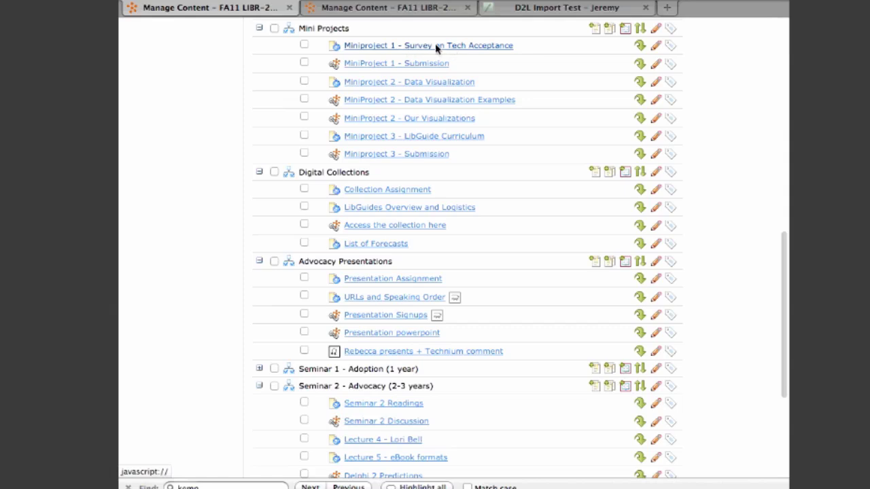
View the posts in the D2L MiniProject 1 - Submission discussion, then return to the start of the Manage Content list
left_click(429, 64)
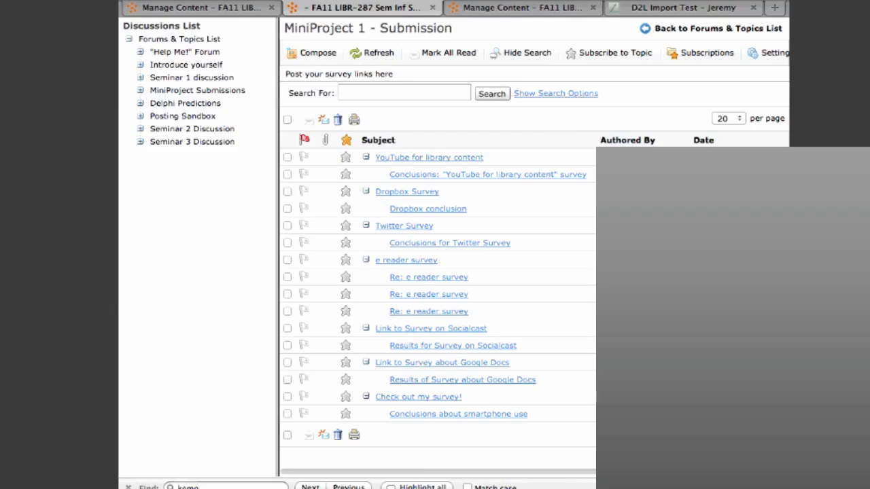
left_click(434, 8)
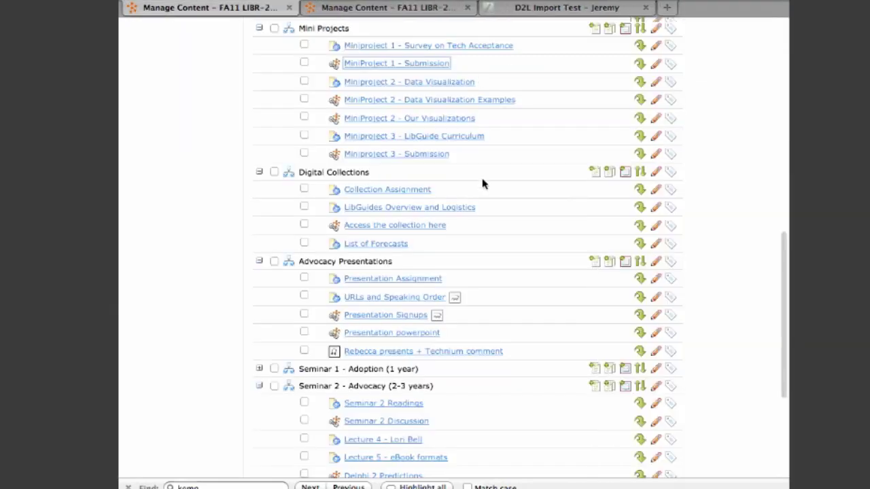
scroll(482, 184, "down", 3)
scroll(482, 183, "up", 3)
scroll(483, 184, "up", 5)
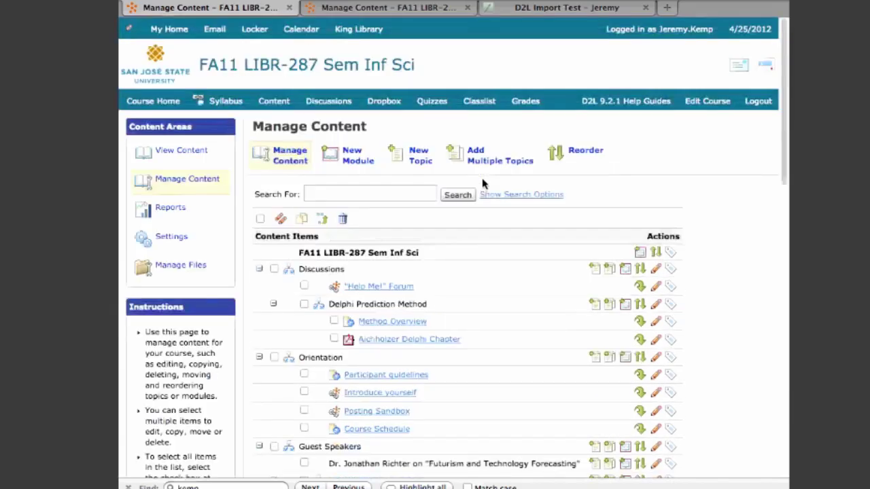
Switch to the Canvas course, view its gradebook, and open the course's Discussions list
left_click(534, 11)
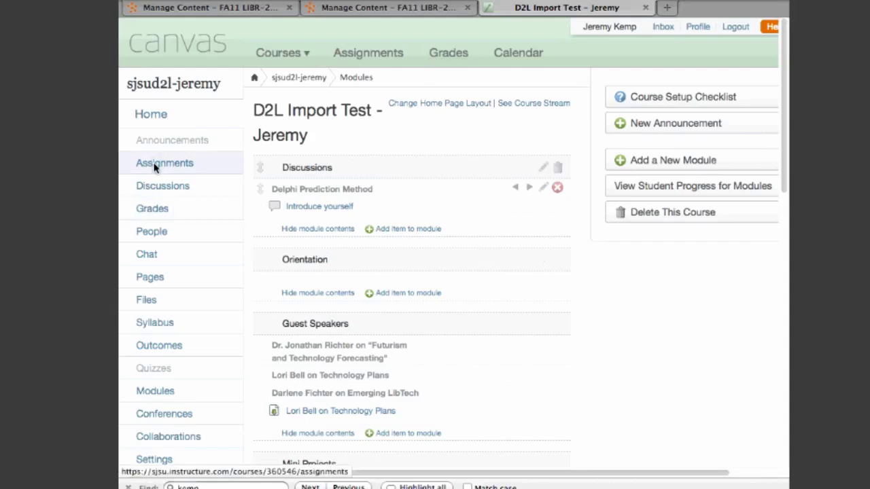
left_click(150, 212)
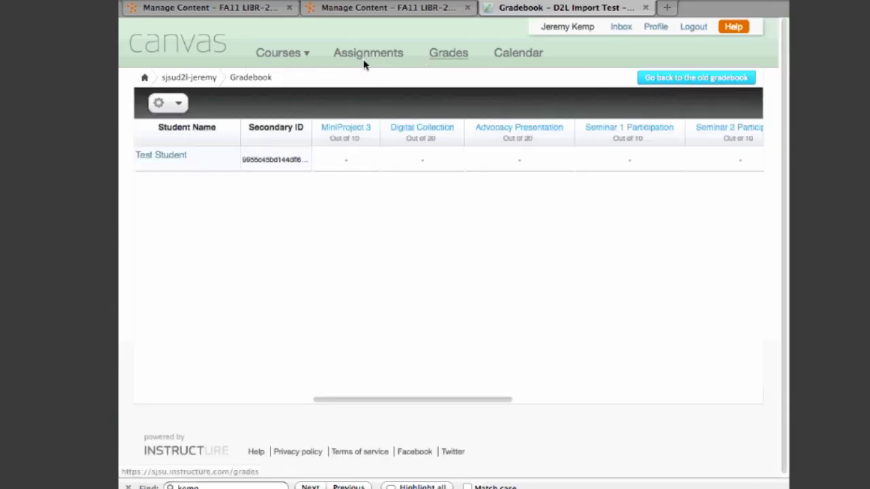
left_click(192, 78)
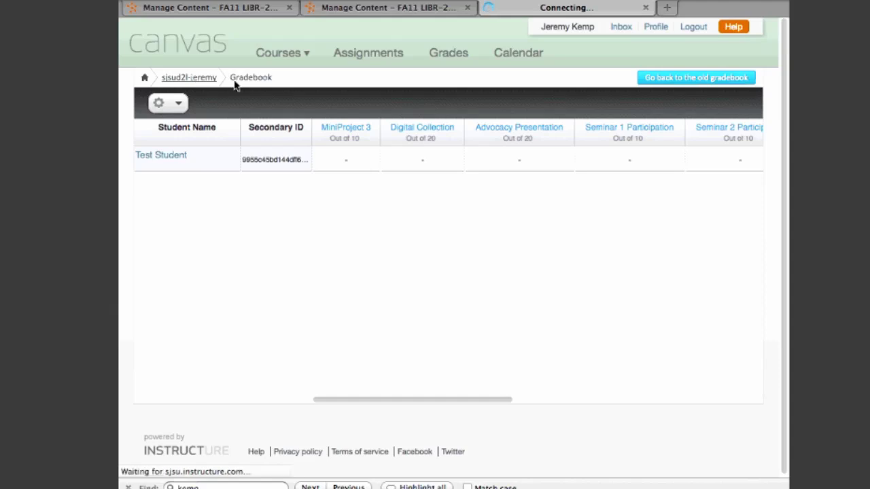
left_click(188, 186)
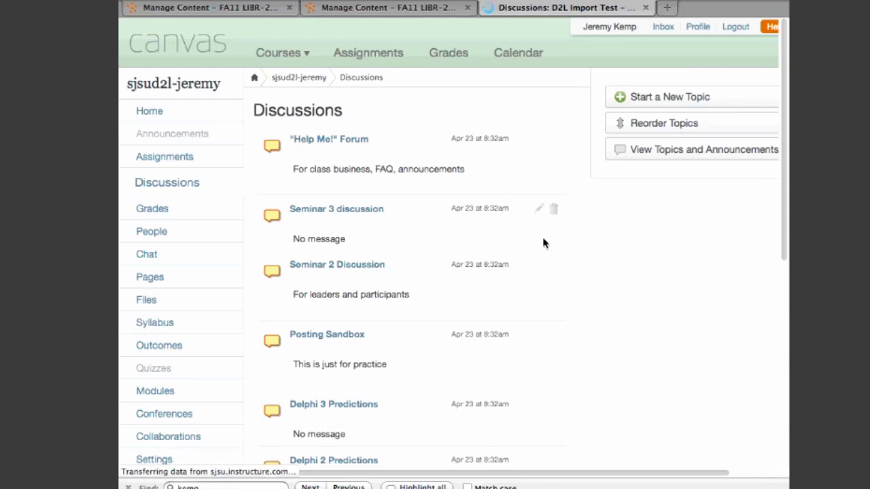
Open the Seminar 1 discussion topic in Canvas to check for imported posts, then return to the Discussions list
scroll(543, 244, "down", 10)
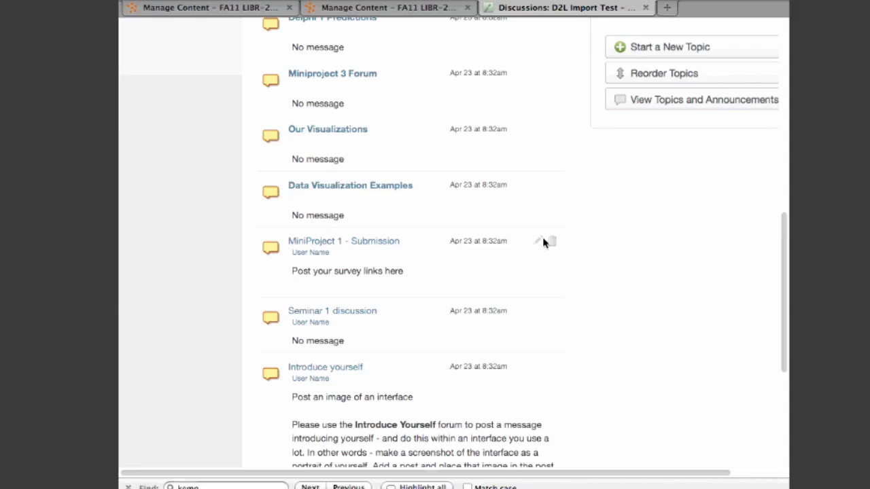
scroll(543, 243, "down", 2)
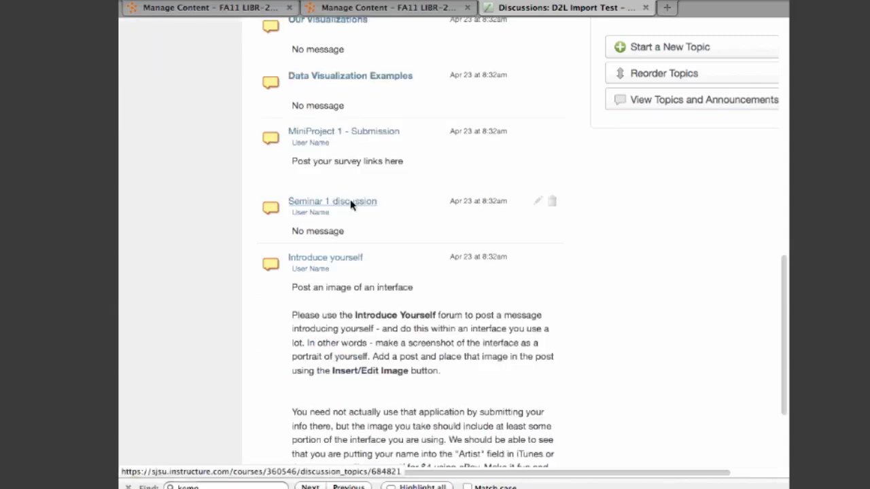
left_click(350, 203)
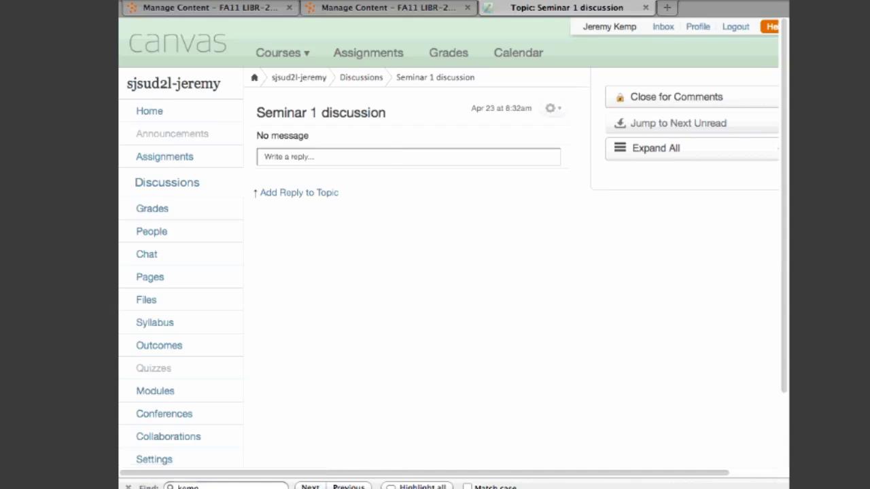
key("super+Left")
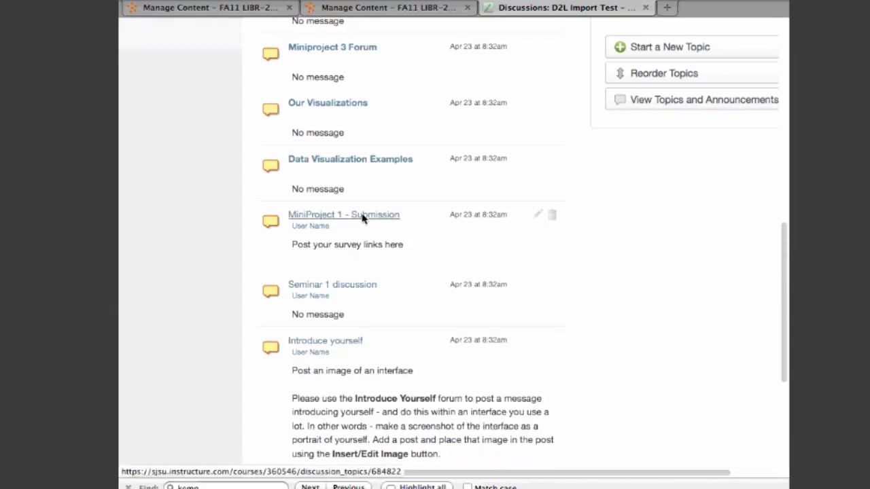
Examine the title and description of the MiniProject 1 - Submission topic and the other topics in the Canvas Discussions list
left_click_drag(344, 229, 278, 219)
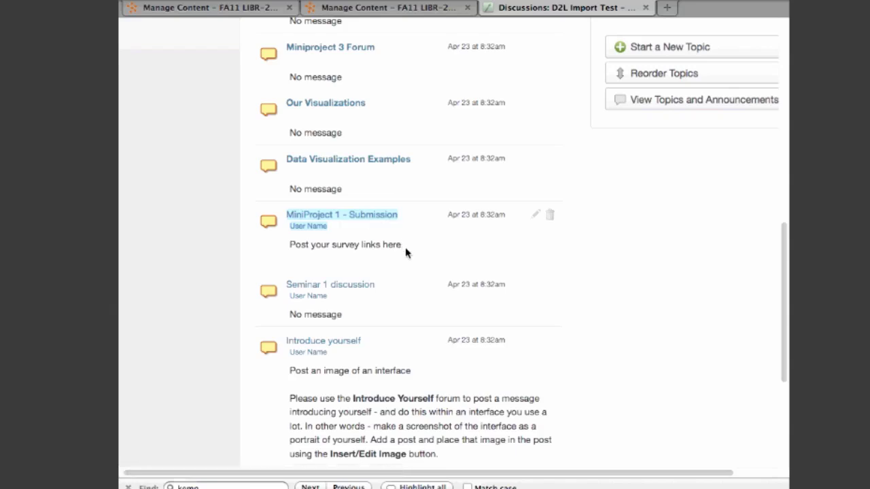
left_click_drag(405, 249, 292, 249)
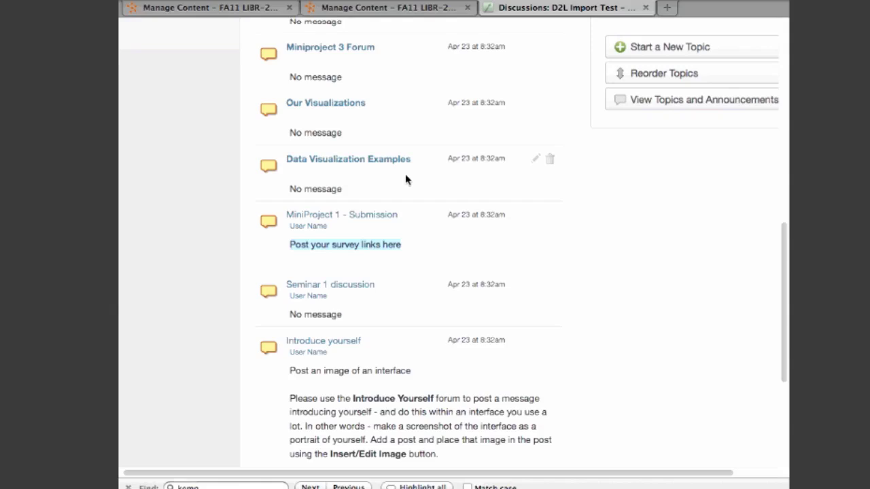
scroll(405, 180, "up", 3)
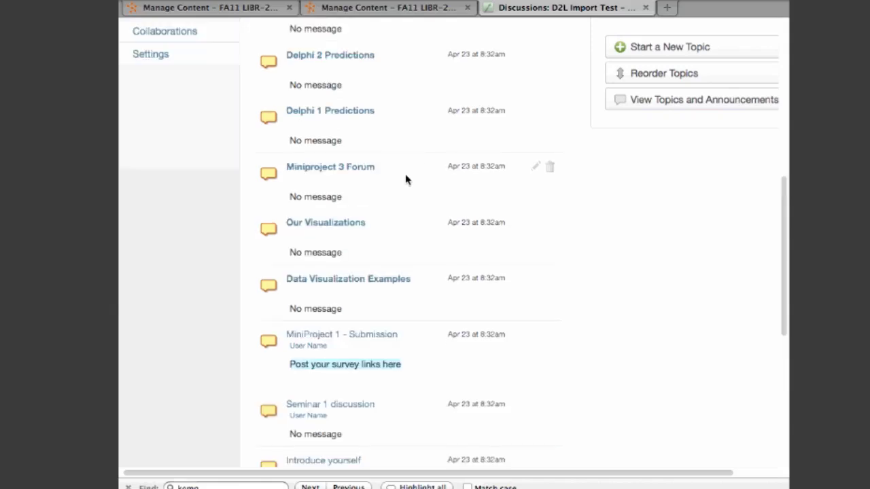
scroll(406, 179, "up", 10)
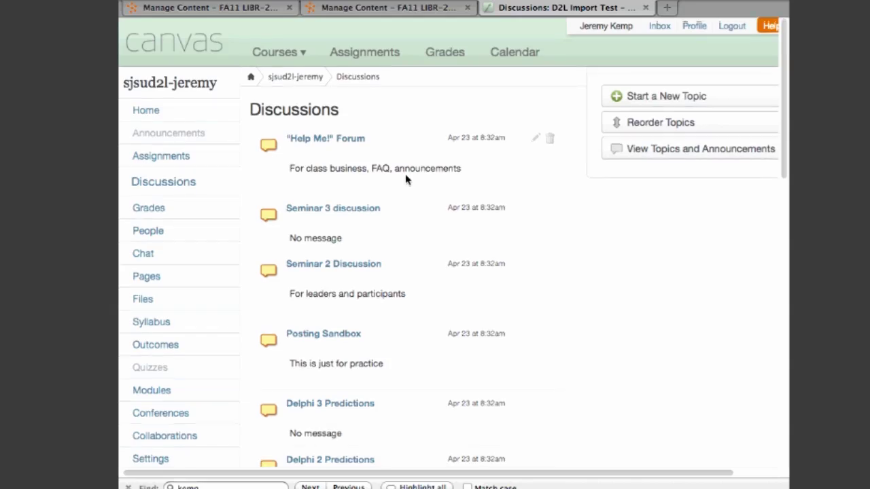
Open the "Help Me!" Forum topic from the D2L course's discussions to view its message threads
left_click(248, 9)
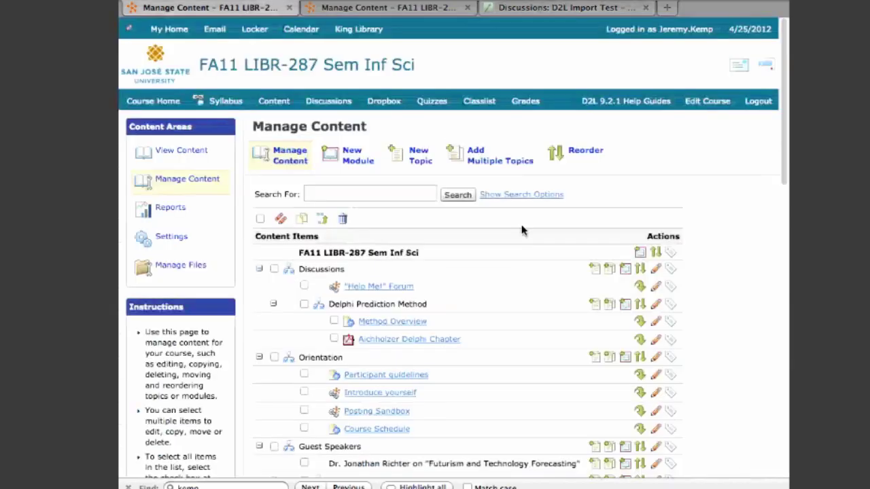
left_click(328, 101)
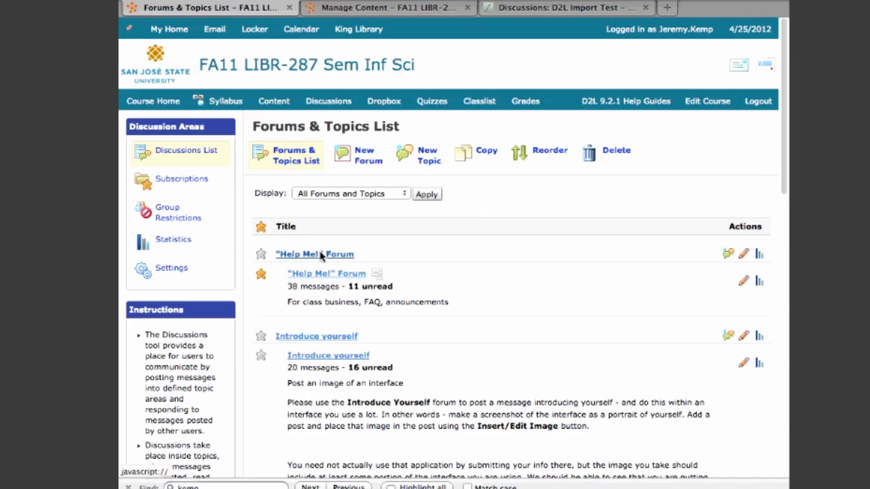
left_click(326, 274)
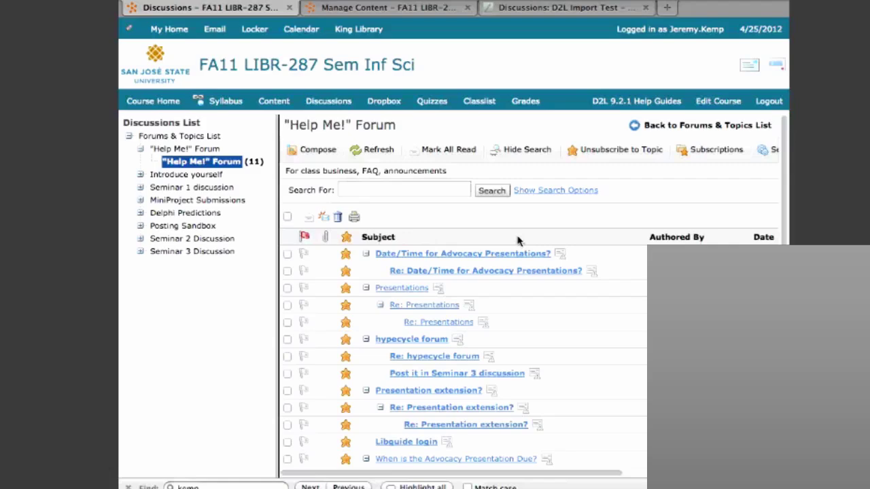
Edit the MiniProject 1 - Submission topic in the Canvas Discussions list and enable Use for grading
left_click(527, 12)
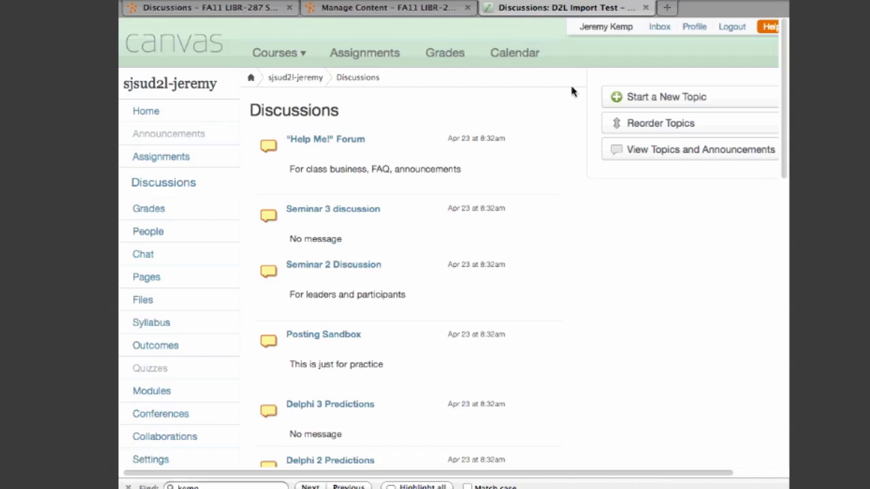
mouse_move(558, 140)
scroll(559, 140, "down", 2)
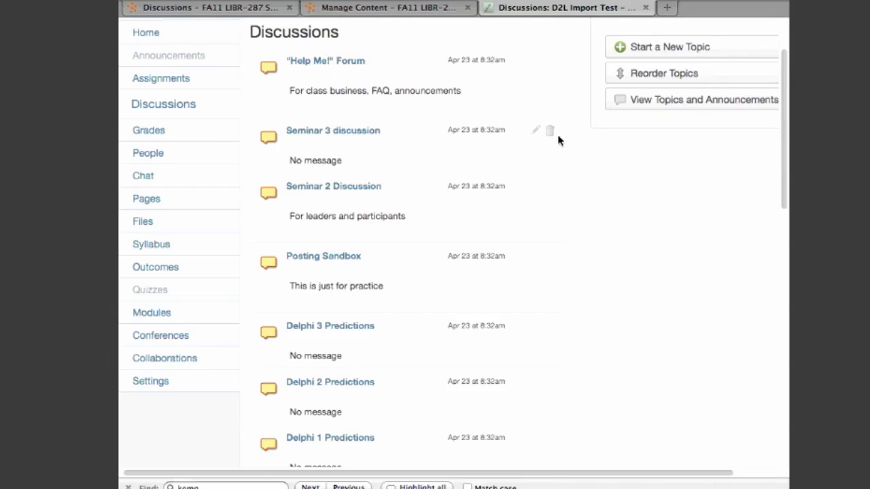
scroll(558, 140, "down", 10)
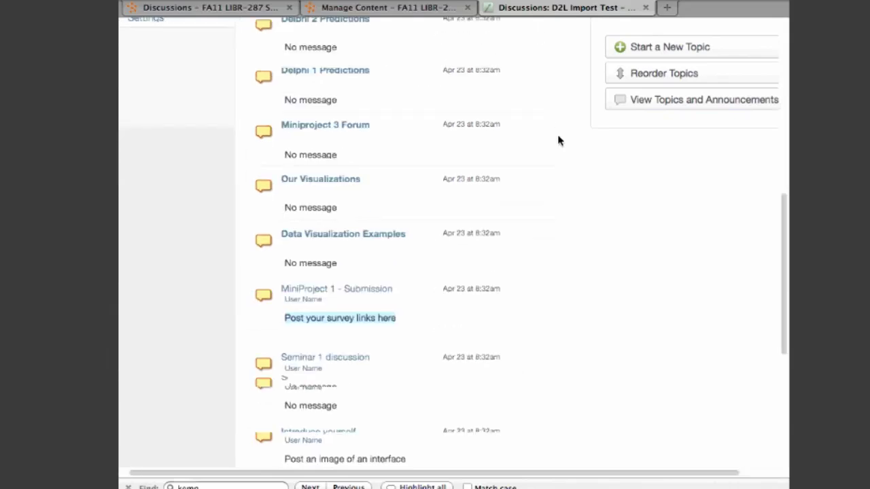
scroll(326, 208, "down", 2)
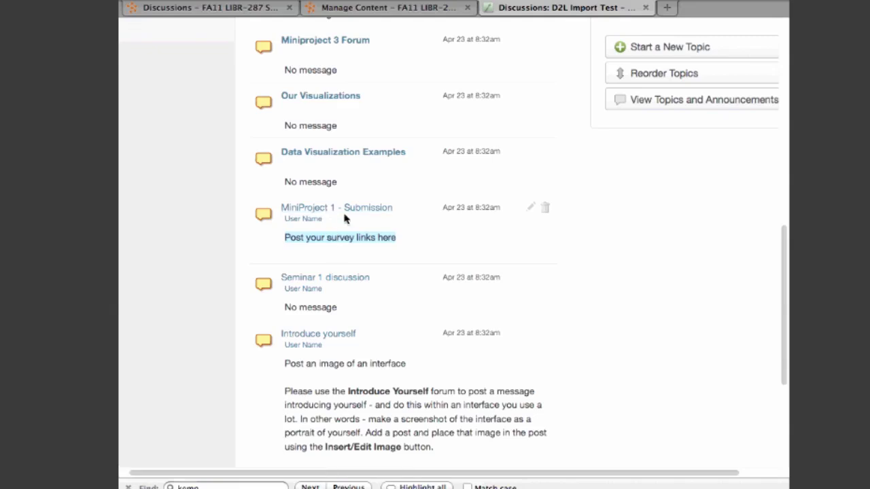
left_click(531, 209)
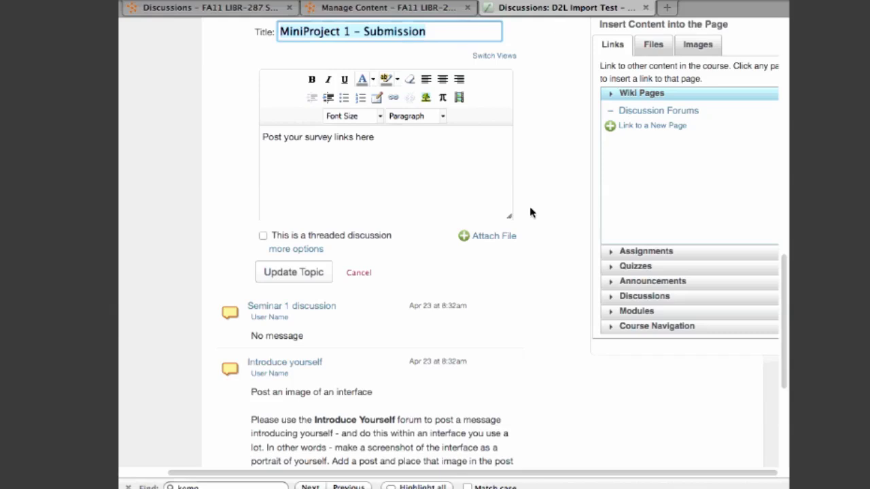
left_click(296, 248)
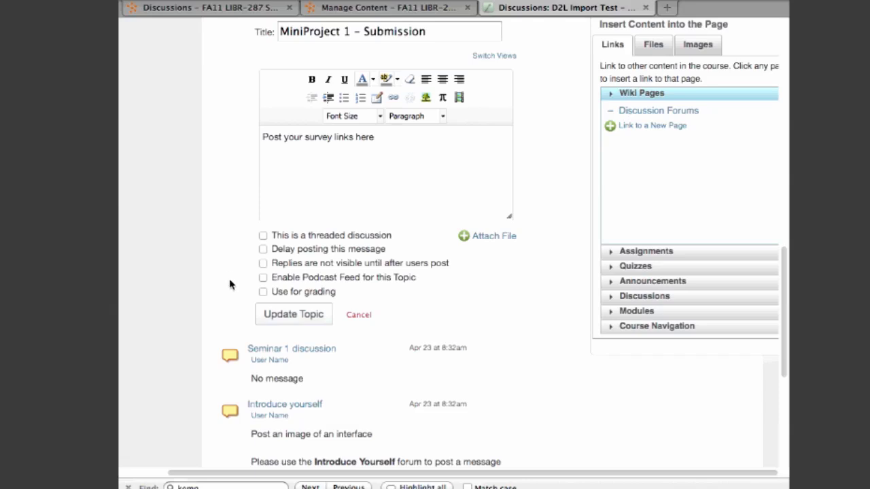
left_click(263, 292)
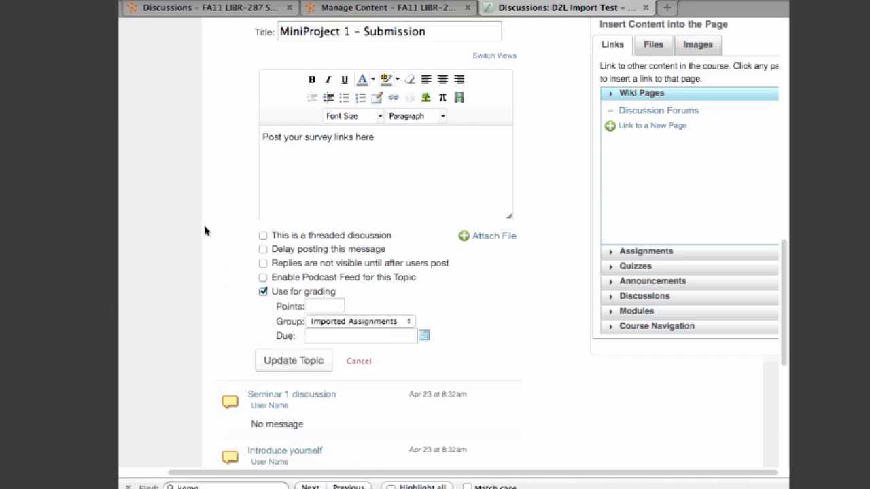
Set the MiniProject 1 - Submission topic to 10 points in the Imported Assignments group, due 4/30/2012, and update the topic
left_click(330, 308)
type("10")
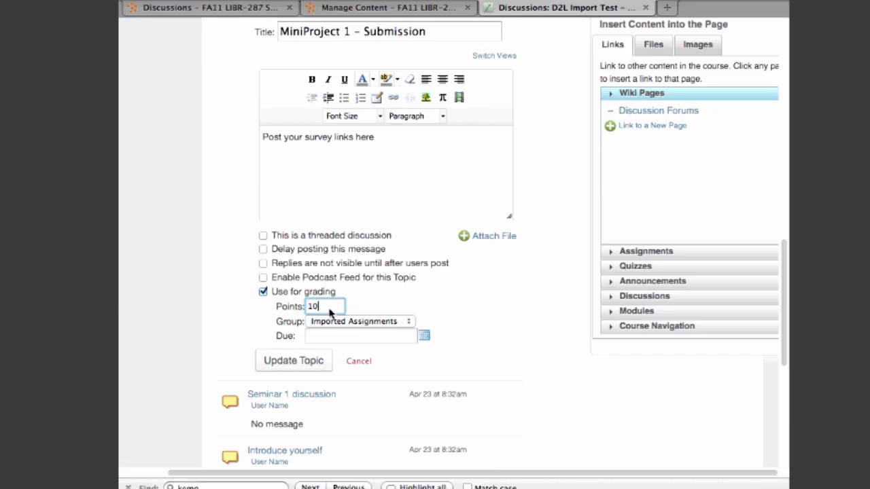
left_click(367, 323)
left_click(367, 325)
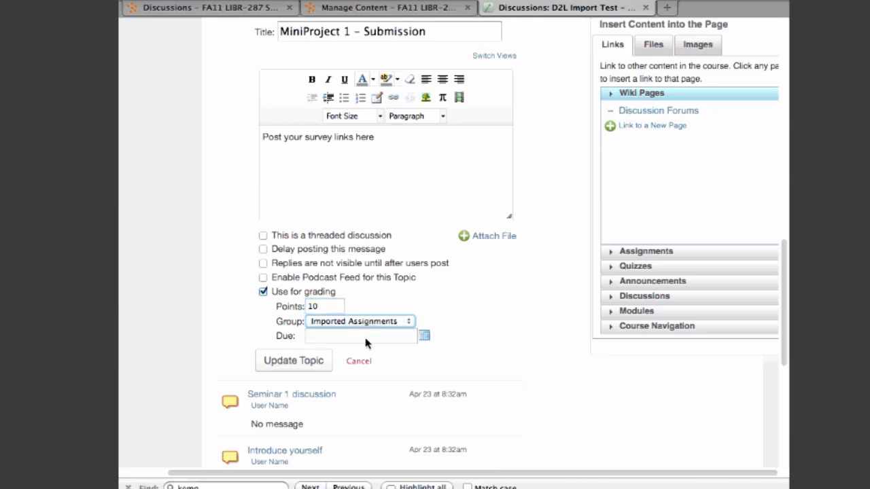
left_click(365, 343)
type("4/")
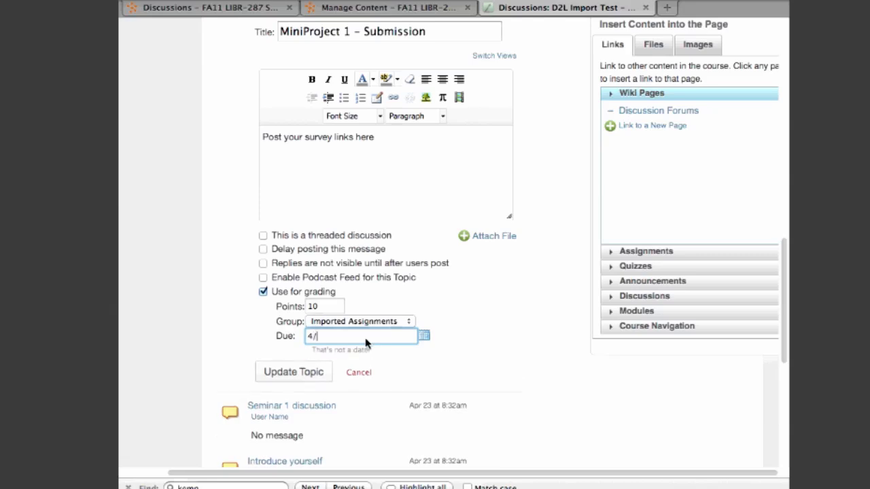
type("30/2012")
left_click(406, 297)
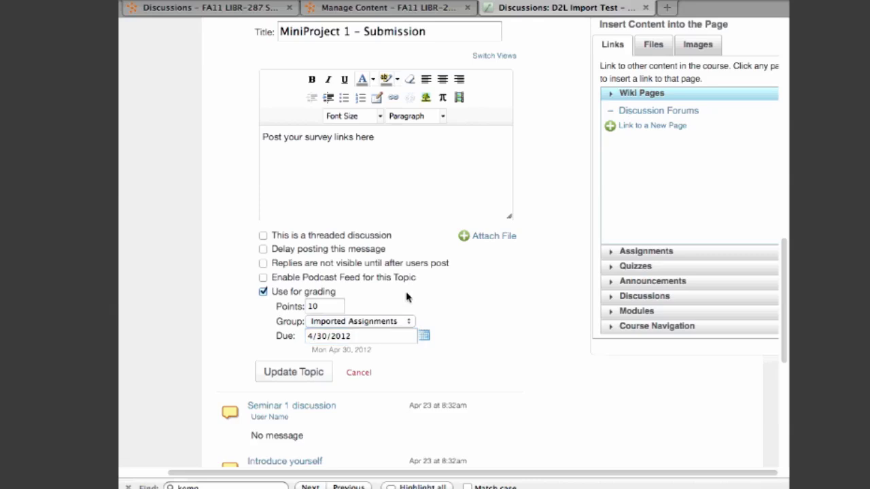
left_click(293, 372)
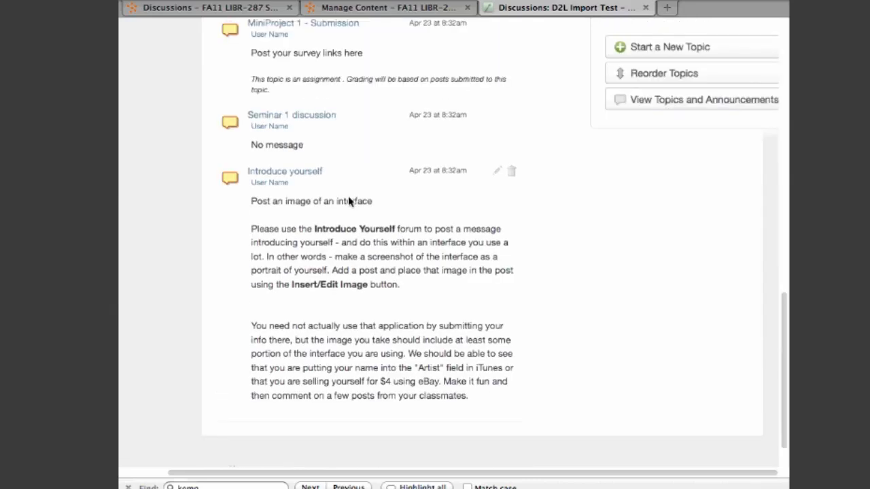
Reopen the MiniProject 1 - Submission topic for editing and examine its assignment note, title and description
scroll(345, 201, "up", 3)
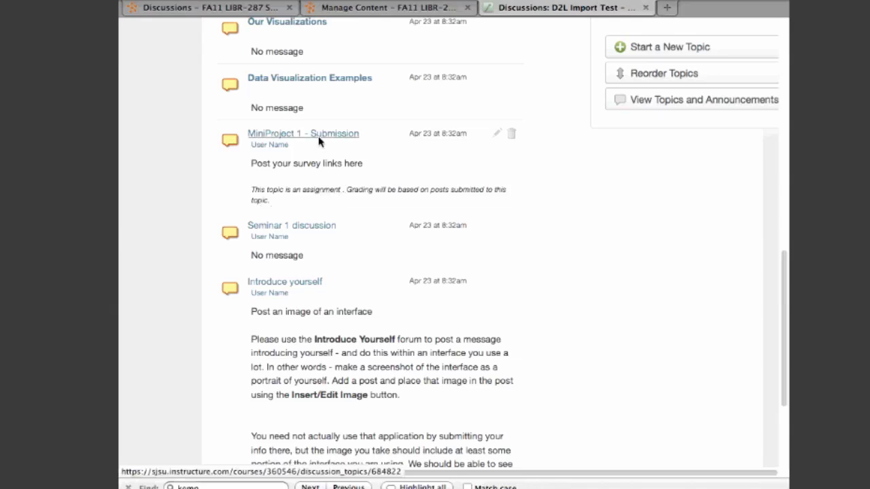
left_click(496, 135)
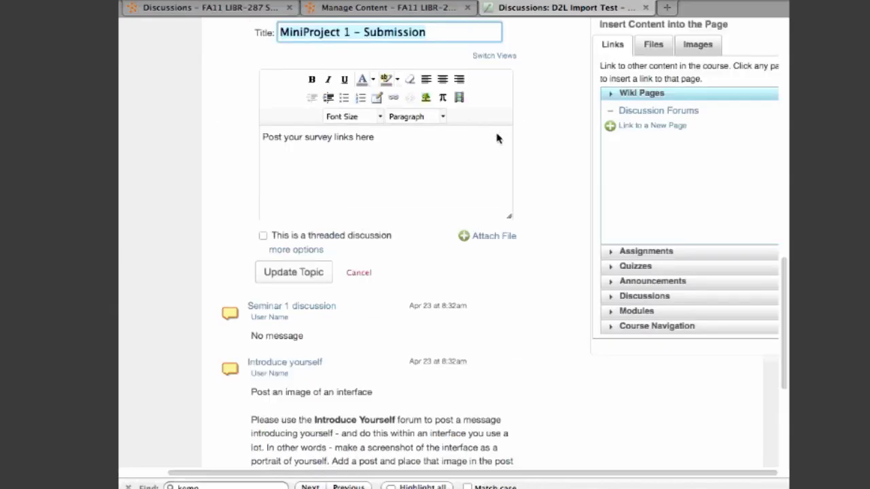
scroll(538, 170, "up", 3)
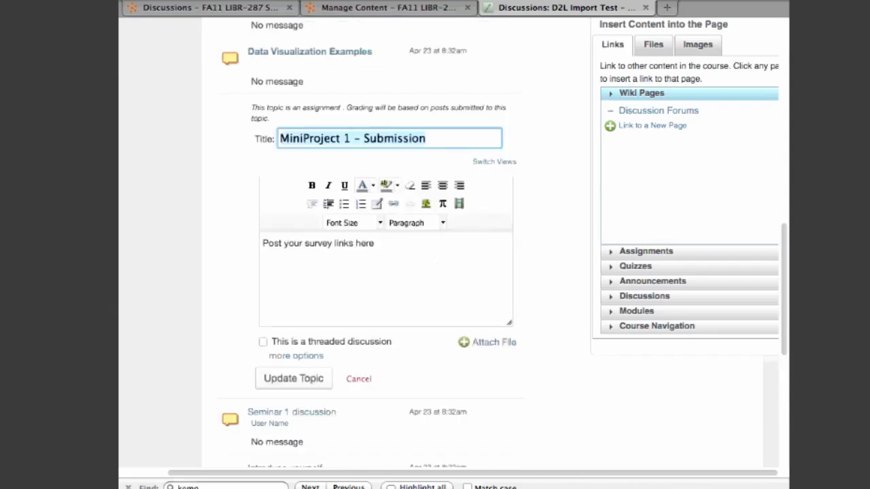
left_click(425, 252)
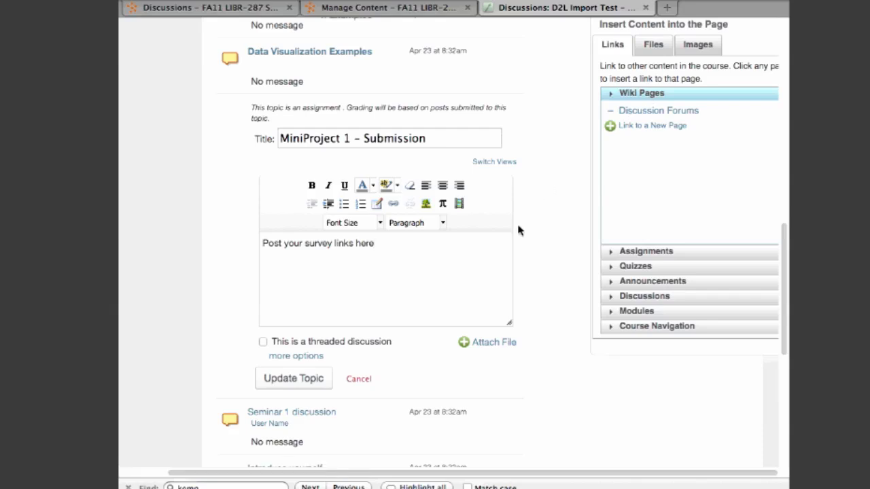
scroll(518, 230, "up", 2)
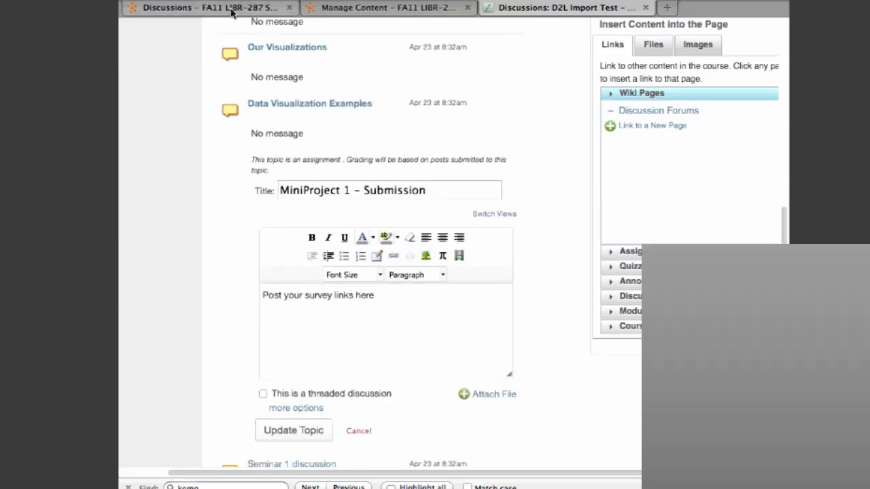
Switch to the D2L discussions and open the MiniProject 1 - Submission topic within the MiniProject Submissions forum
left_click(231, 10)
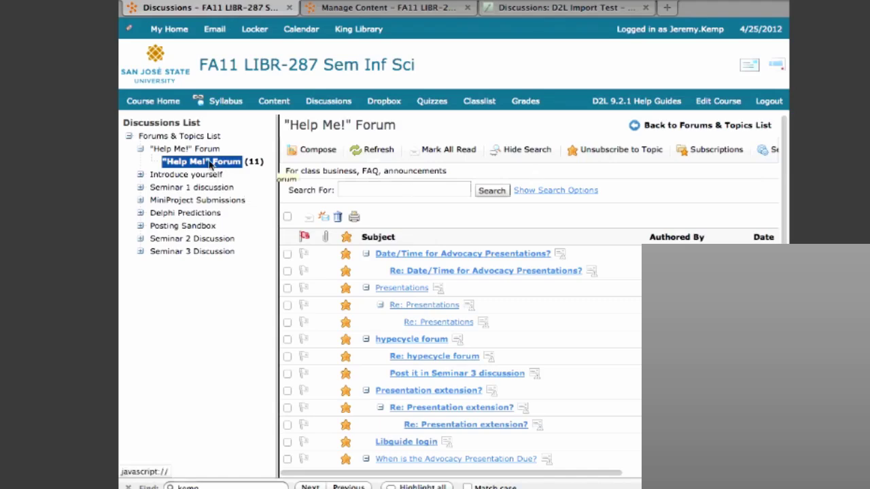
left_click(171, 201)
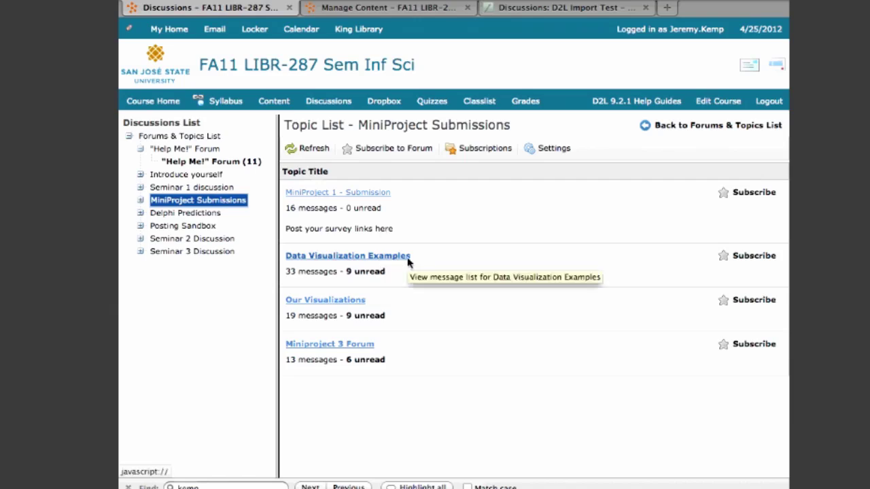
left_click(360, 193)
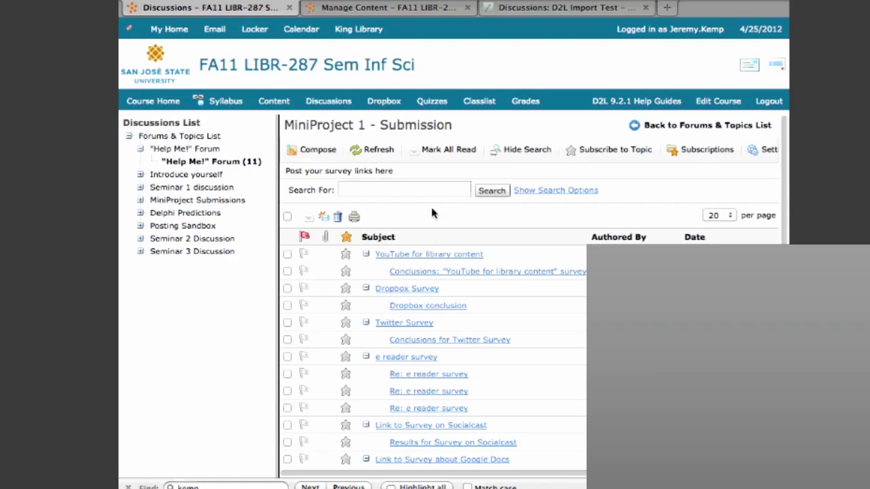
Return to the Canvas Discussions page and look through the imported topics from the last one back to the first
left_click(562, 10)
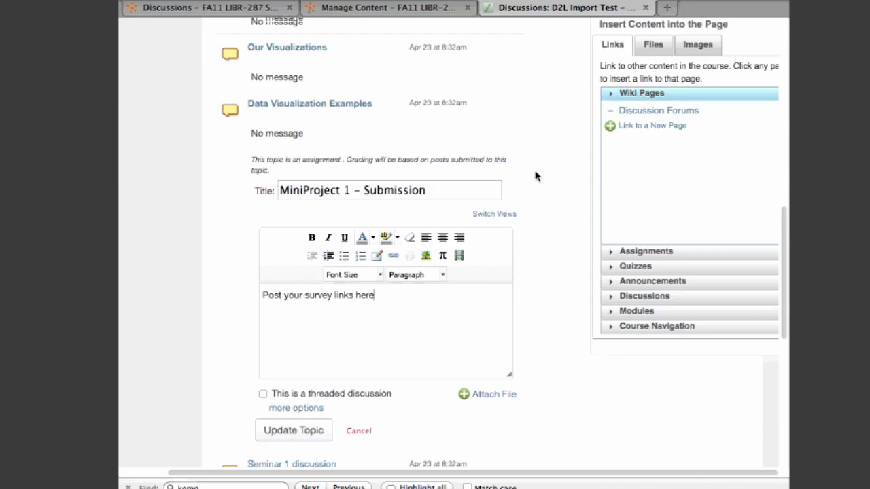
scroll(535, 177, "down", 10)
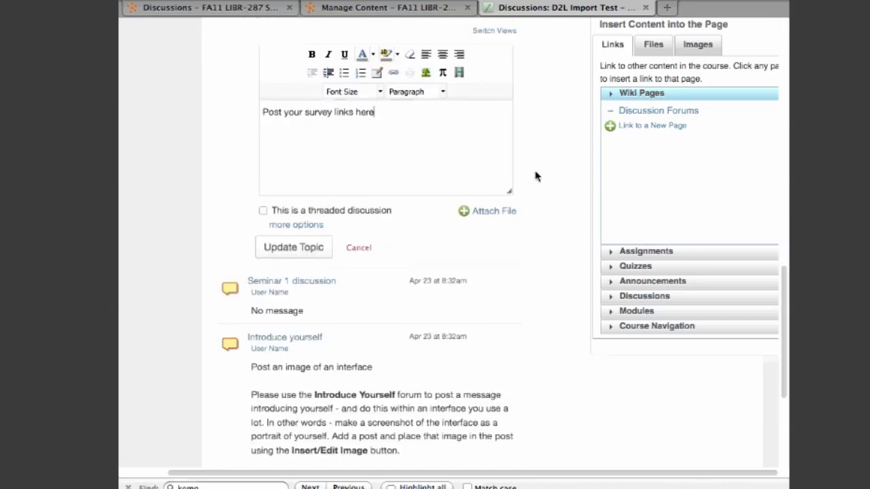
scroll(534, 176, "down", 2)
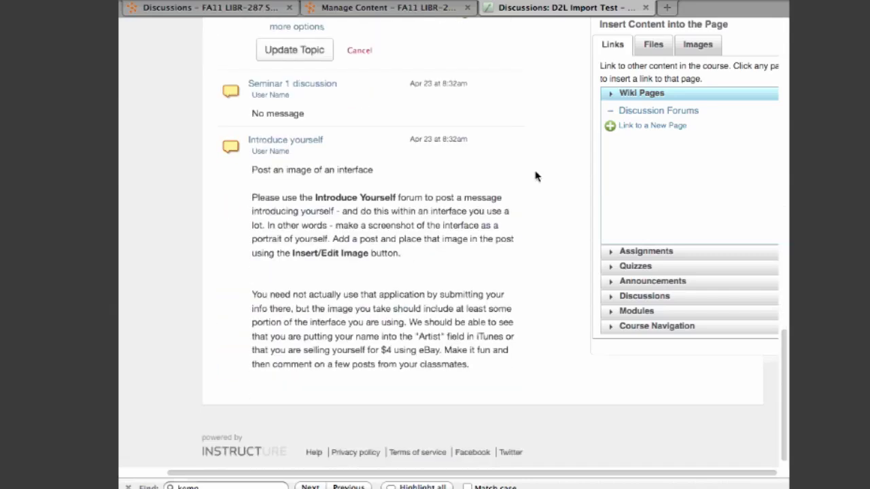
scroll(535, 176, "up", 15)
scroll(535, 177, "left", 2)
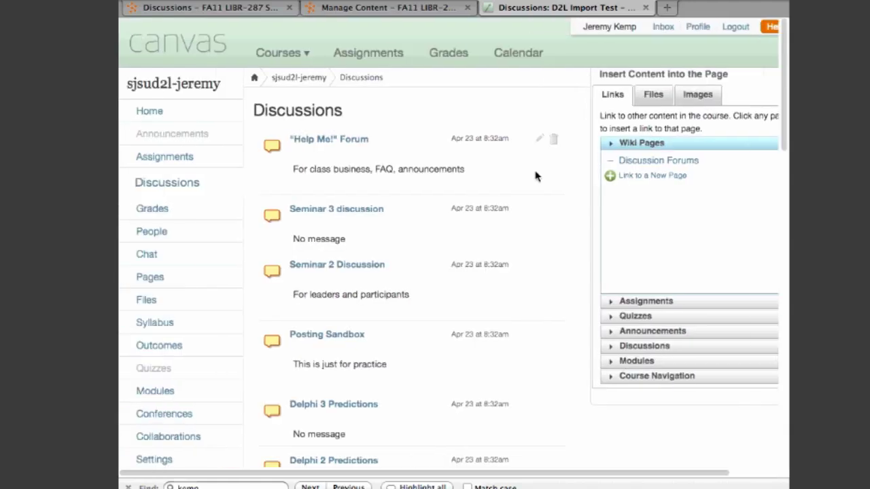
Switch back to the D2L course and open its Dropbox folder list
left_click(244, 12)
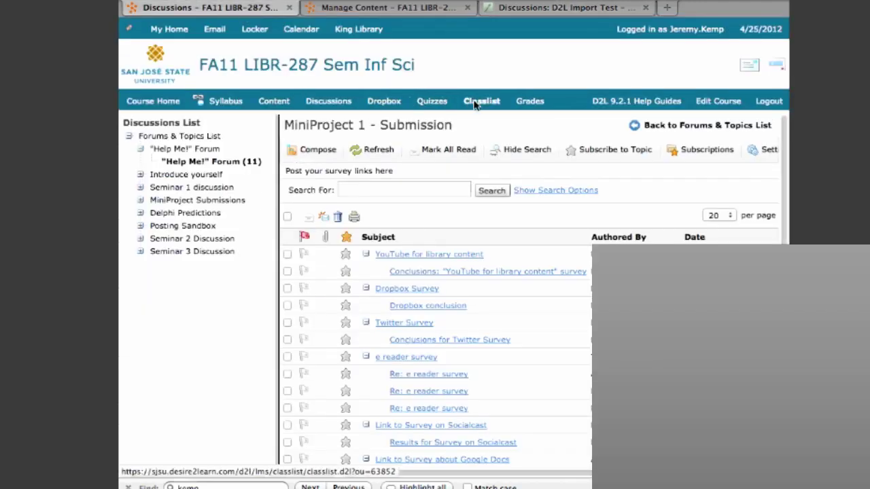
left_click(394, 101)
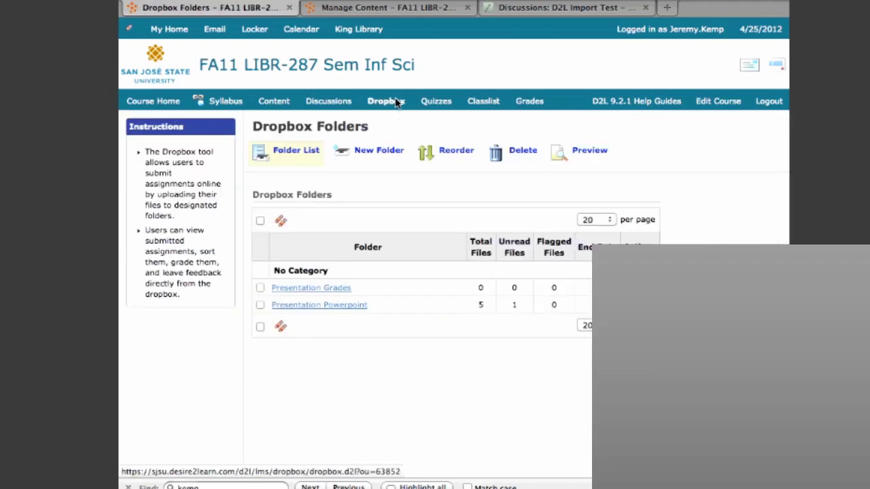